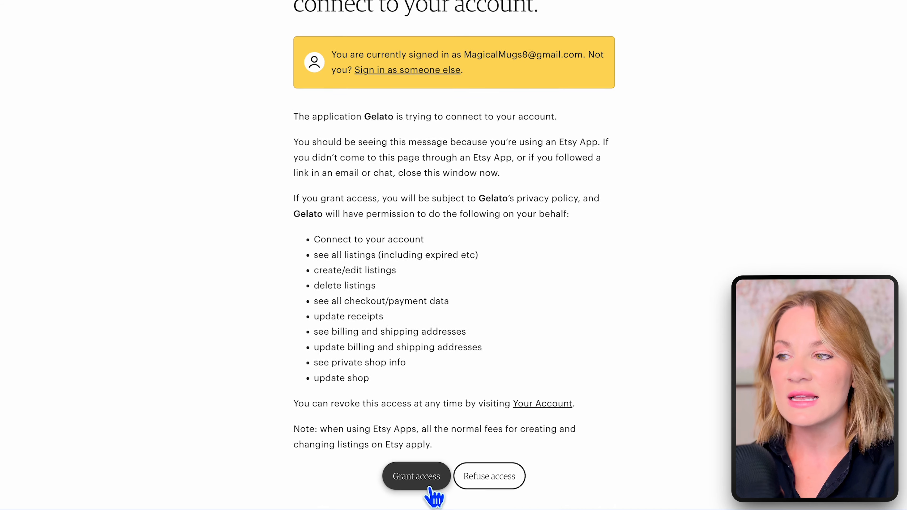
- Grant Gelato access to the Etsy account and start adding a single product to the MagicalMugsArt store
left_click(432, 492)
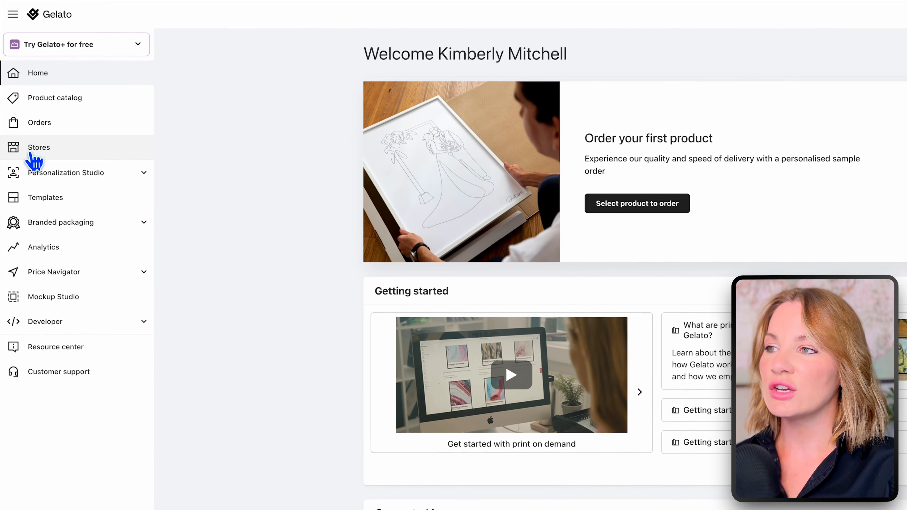
left_click(33, 150)
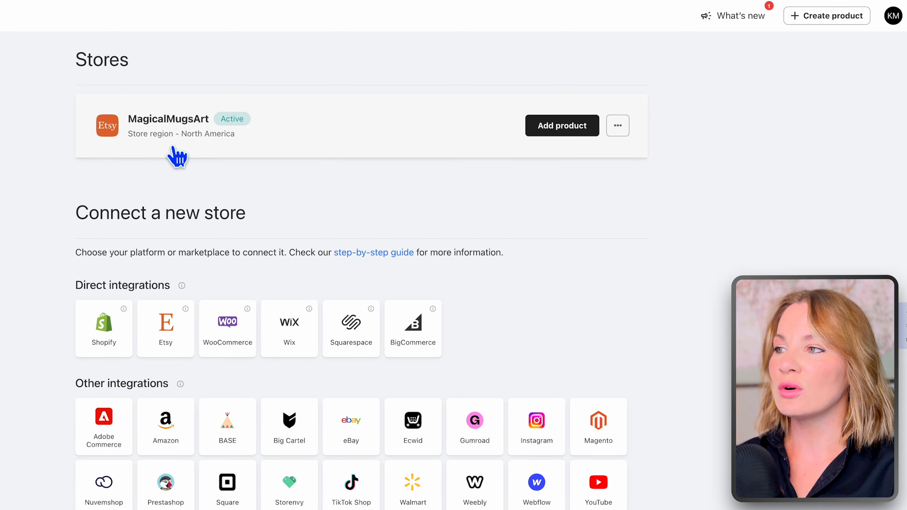
left_click(581, 136)
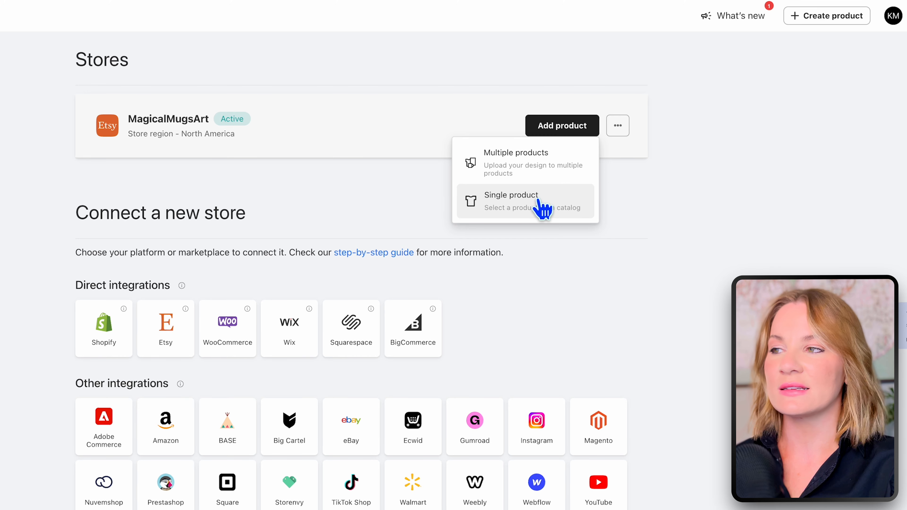
left_click(542, 210)
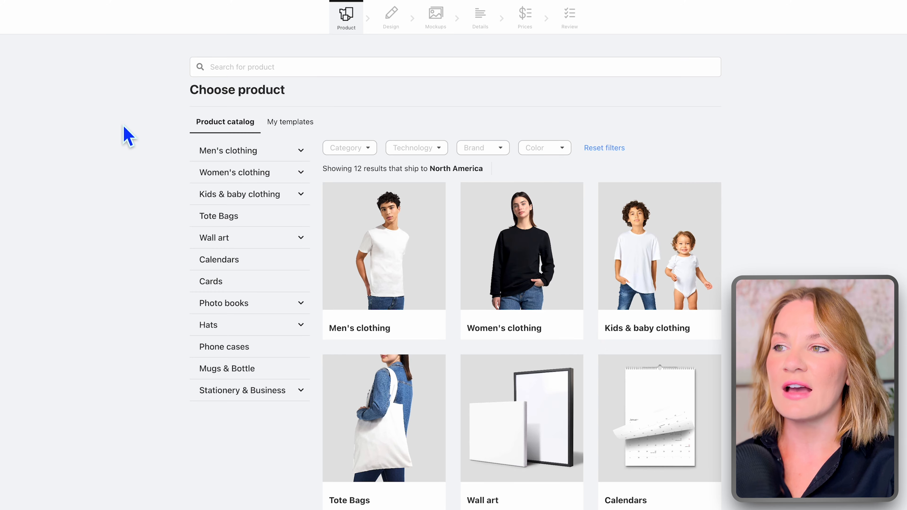
- Choose the Classic Unisex Crewneck Sweatshirt | Gildan 18000 from the women's top selling embroidery products and set its print technology to Embroidery
left_click(260, 153)
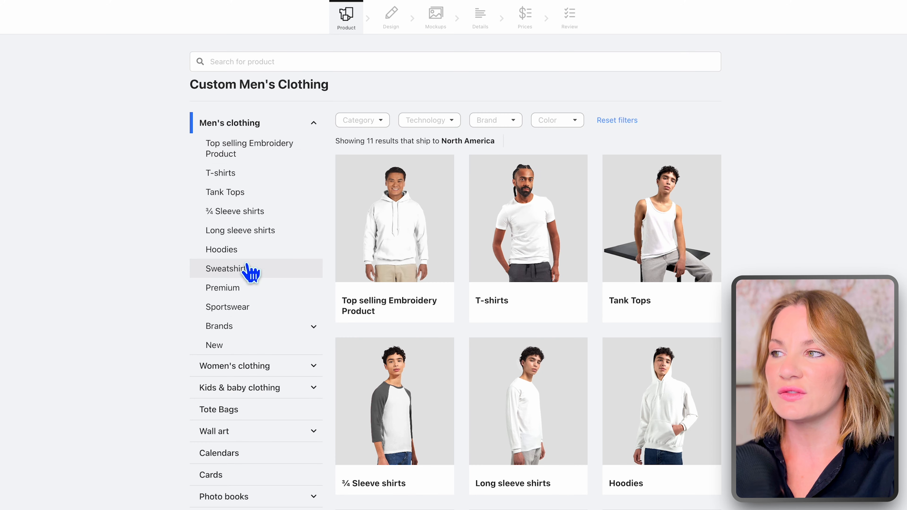
left_click(261, 366)
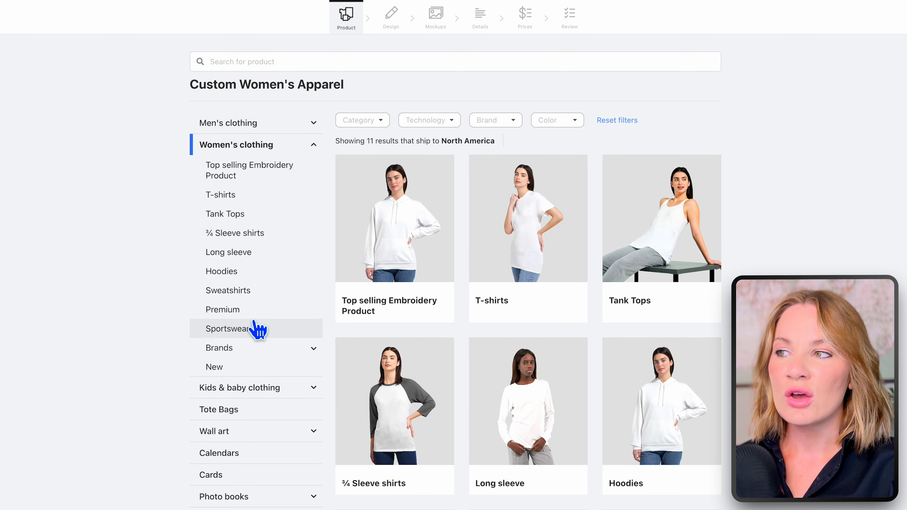
left_click(255, 349)
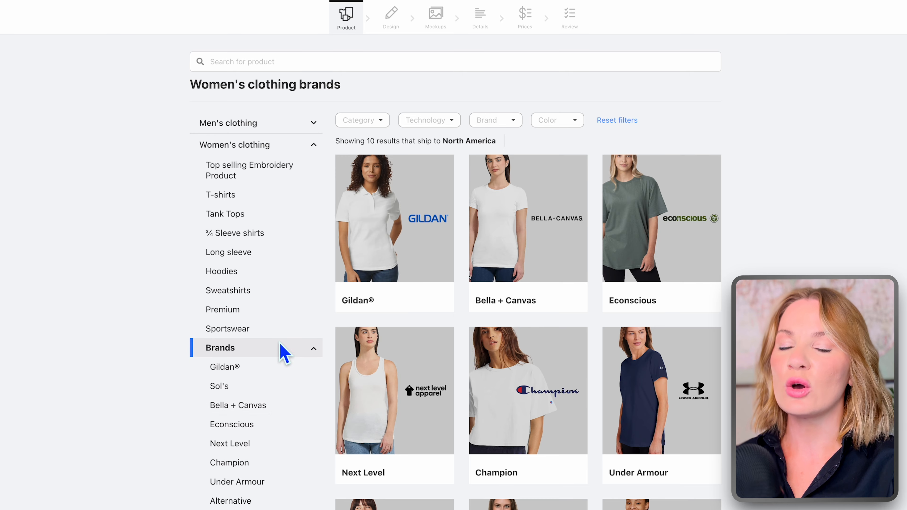
left_click(270, 183)
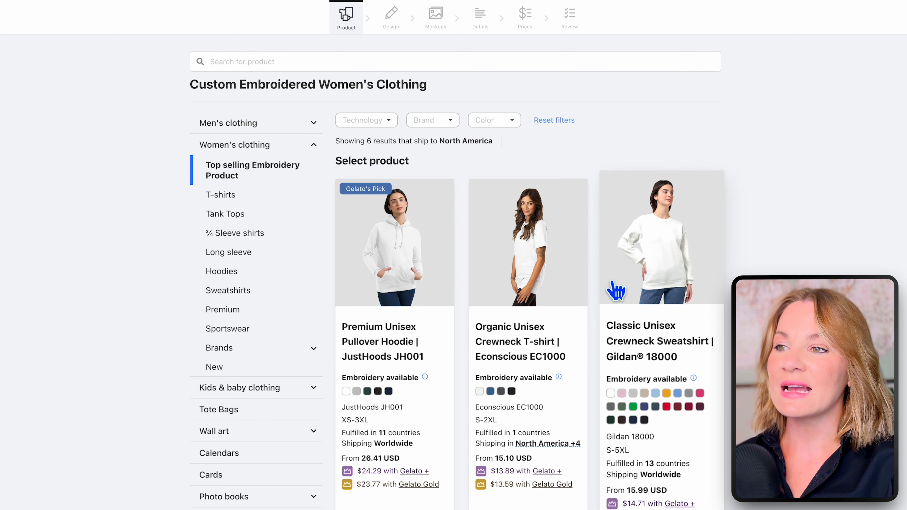
scroll(613, 288, "down", 1)
scroll(461, 272, "up", 1)
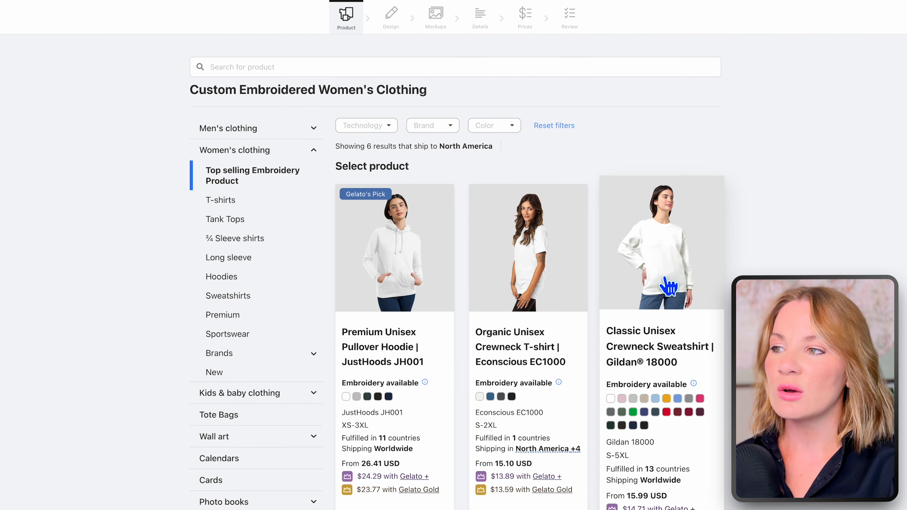
scroll(241, 241, "down", 4)
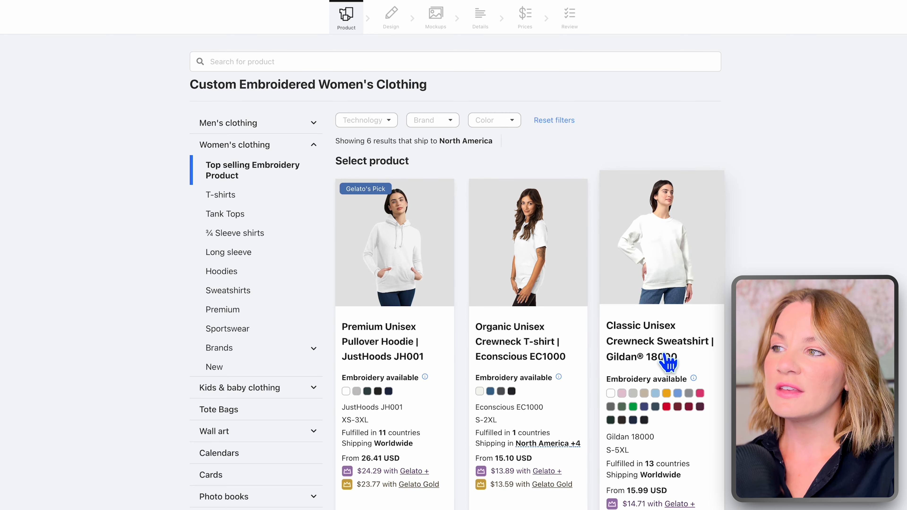
left_click(668, 362)
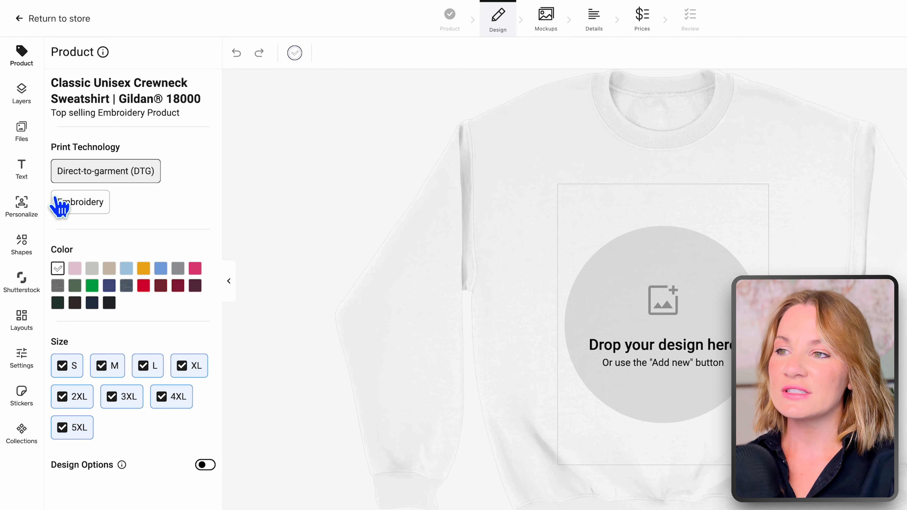
left_click(68, 213)
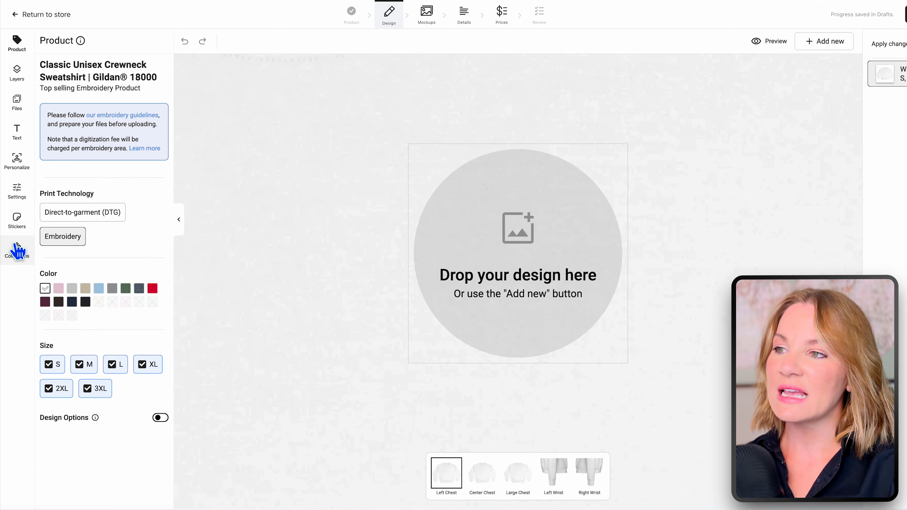
- Add the cat ears and whiskers sticker from the Cats and Dogs graphics to the left chest and enlarge it
left_click(17, 219)
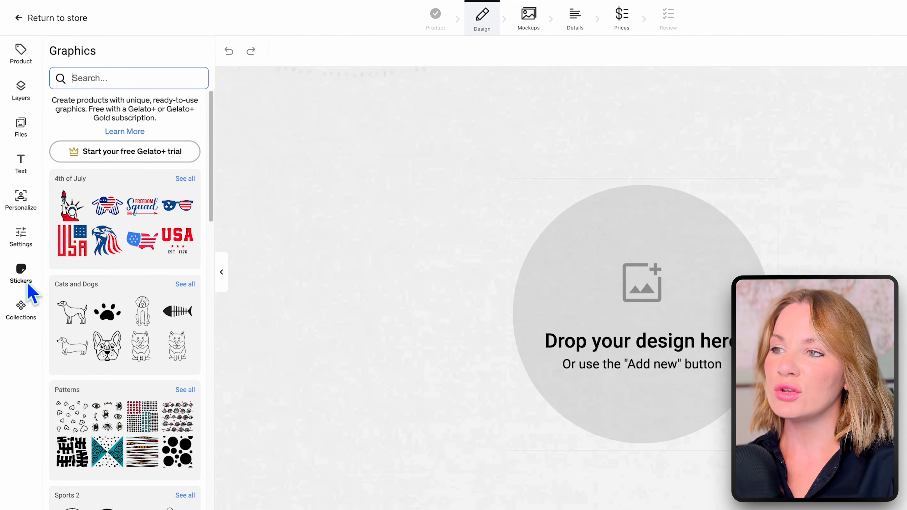
left_click_drag(220, 227, 221, 297)
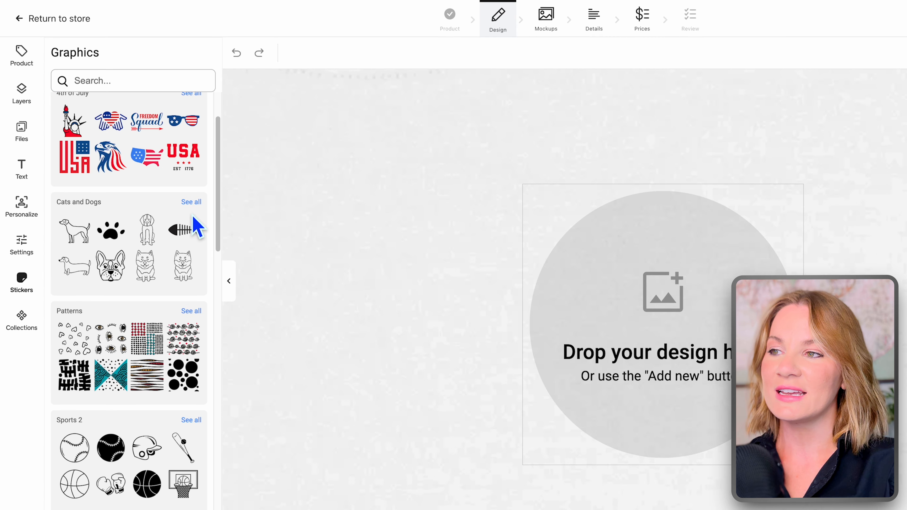
left_click(197, 202)
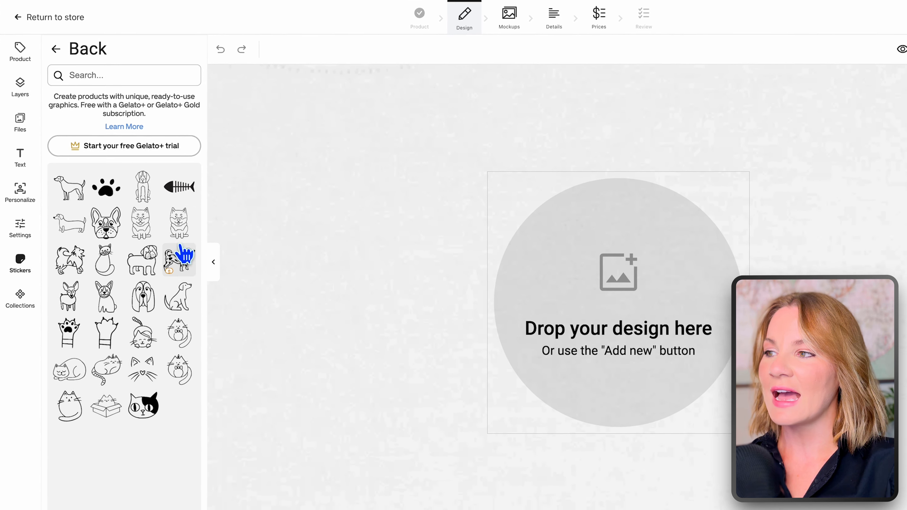
left_click(153, 388)
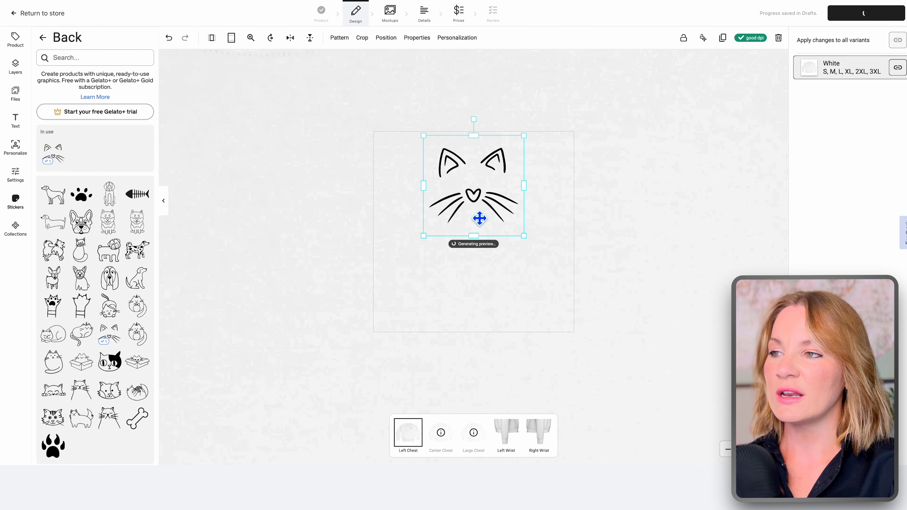
left_click_drag(421, 234, 465, 243)
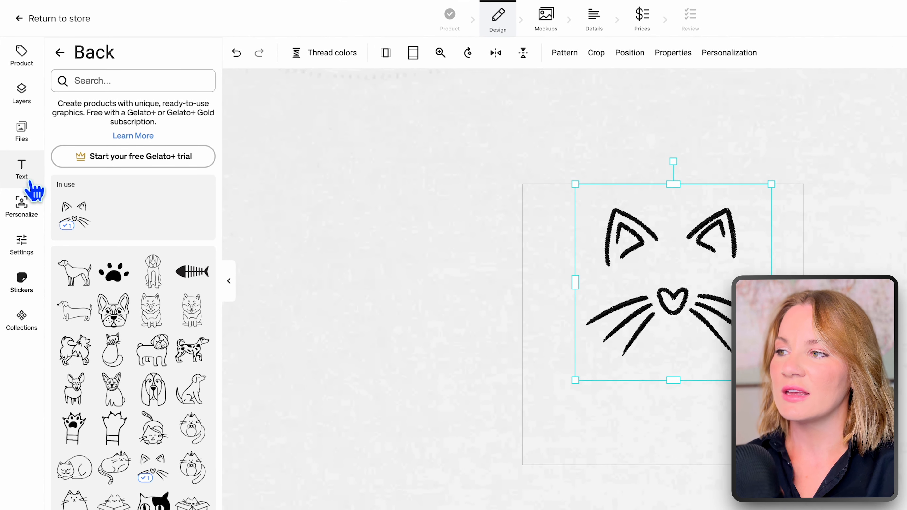
- Add the text "Cat mom." to the left chest design and centre it beneath the cat's whiskers
left_click(30, 181)
left_click(139, 88)
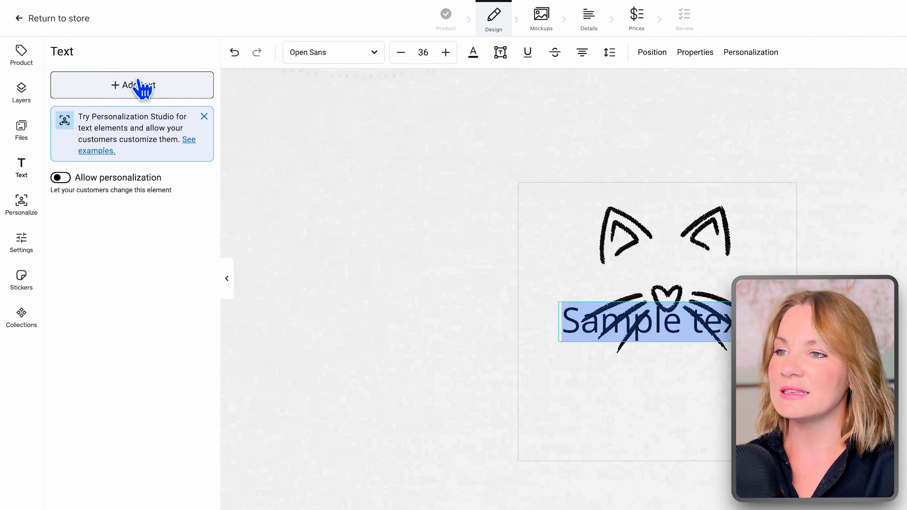
type("Cat mom.")
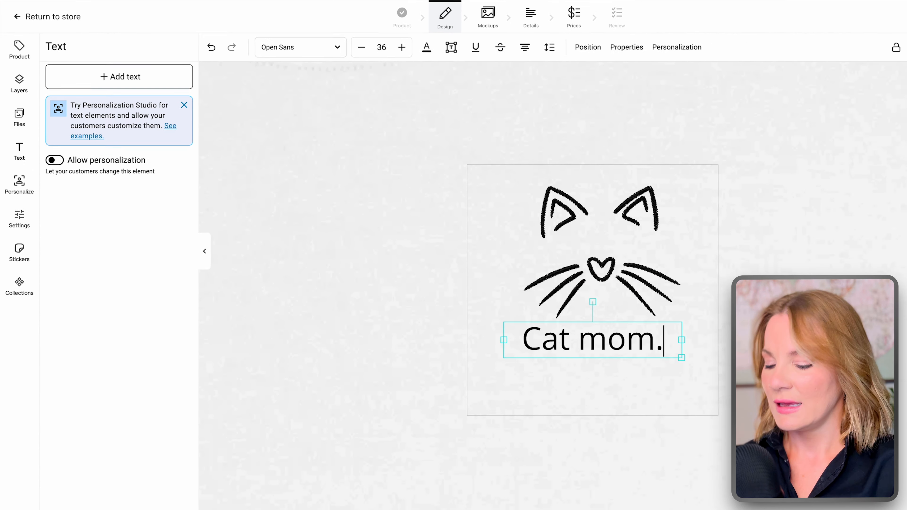
left_click(808, 356)
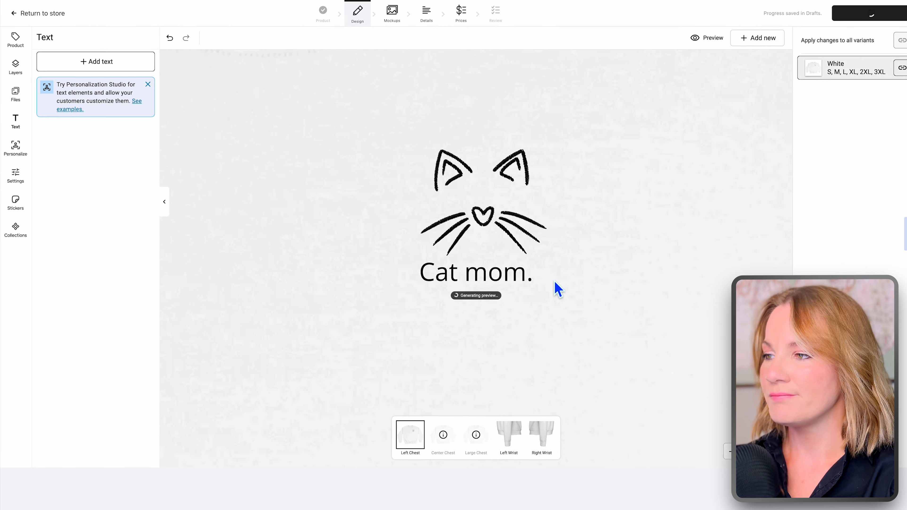
left_click_drag(645, 355, 667, 359)
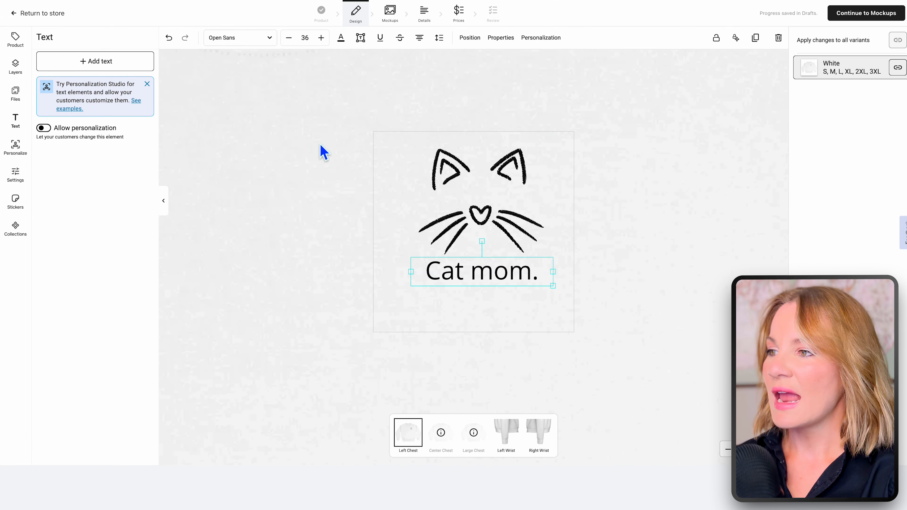
- Change the "Cat mom." text to the Alegreya Sans SC font, widen its box and set its size to 52
left_click(257, 38)
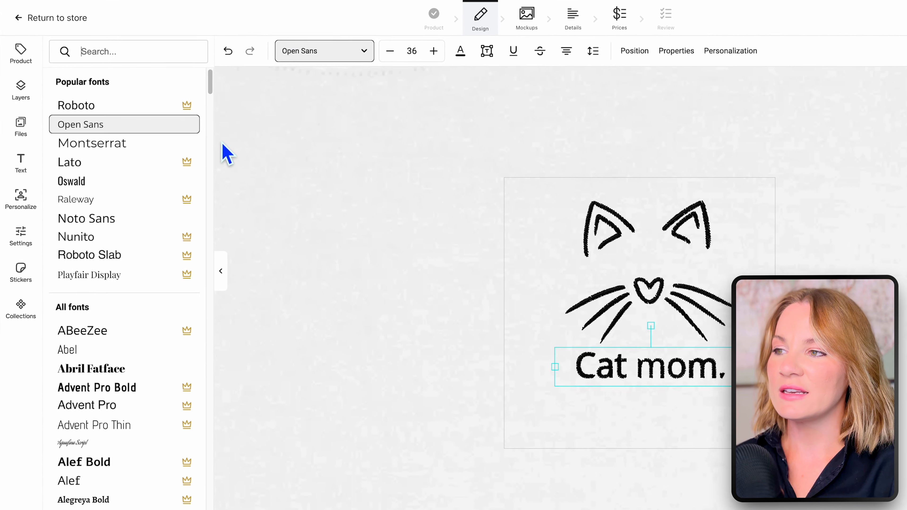
scroll(168, 358, "down", 5)
left_click(172, 392)
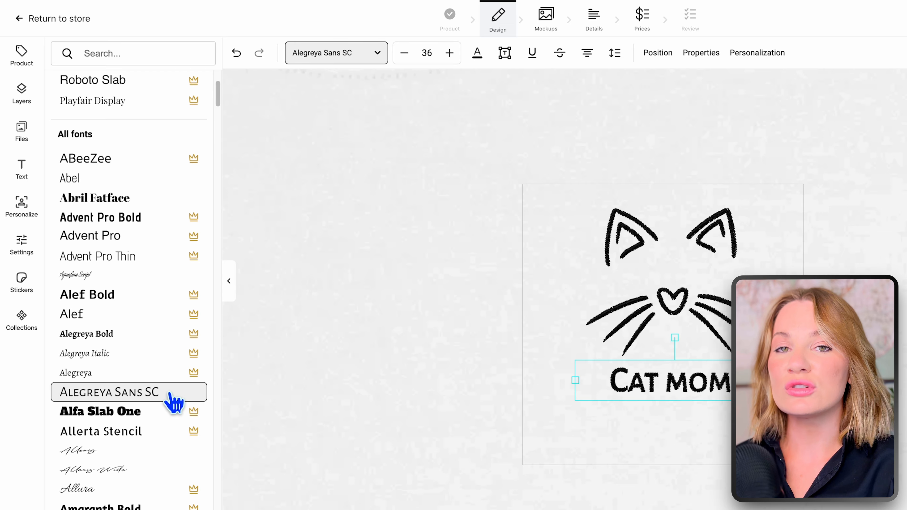
left_click_drag(569, 379, 556, 380)
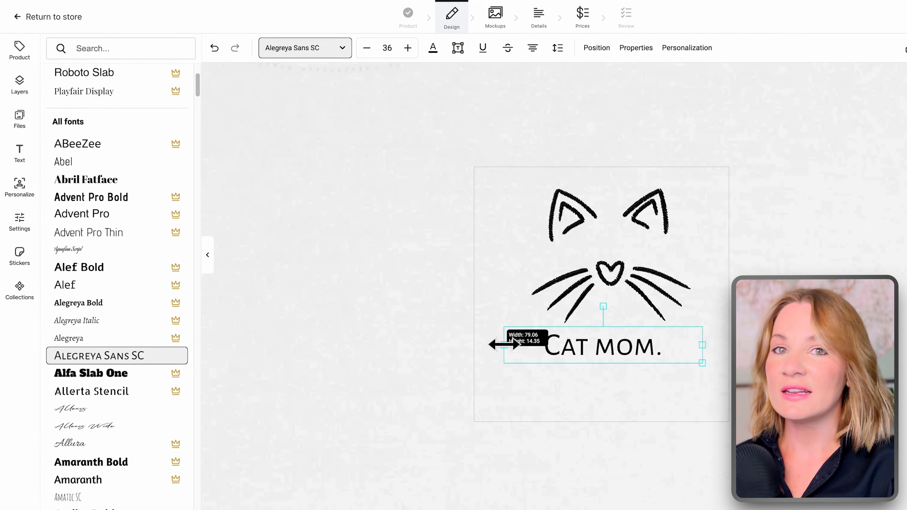
left_click(407, 48)
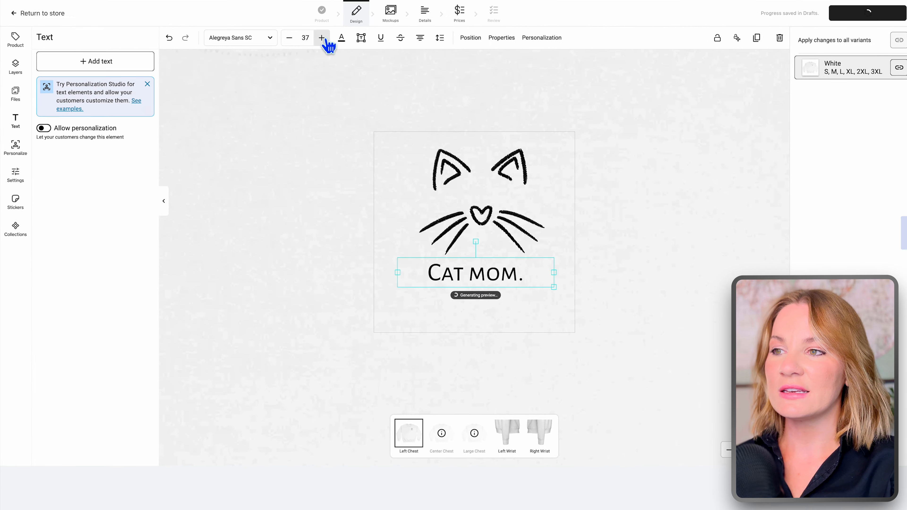
left_click(408, 48)
left_click(408, 49)
left_click(408, 48)
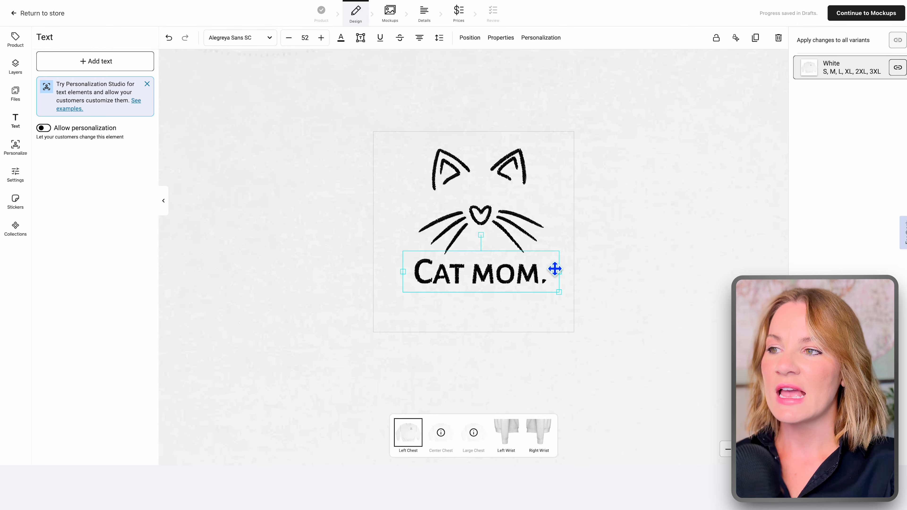
- Add the sitting cat sticker to the right wrist and enlarge it to fill the embroidery area
left_click(548, 443)
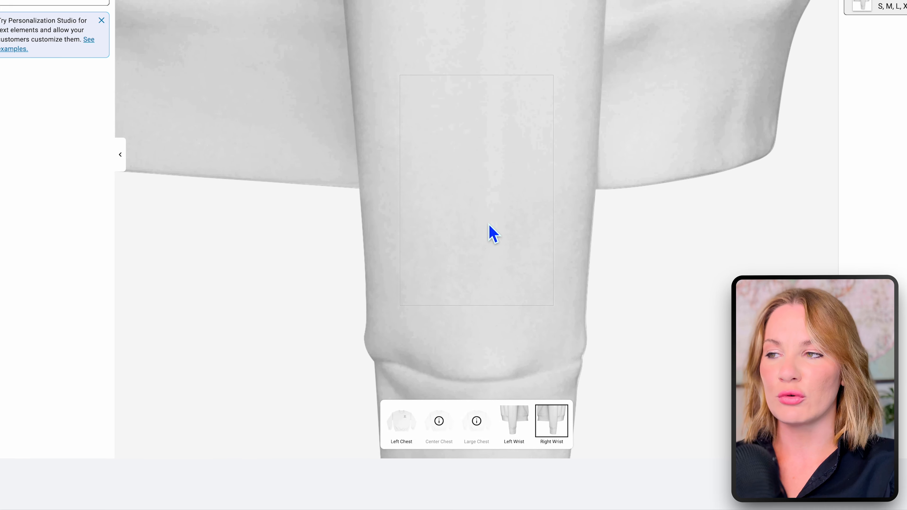
left_click(23, 203)
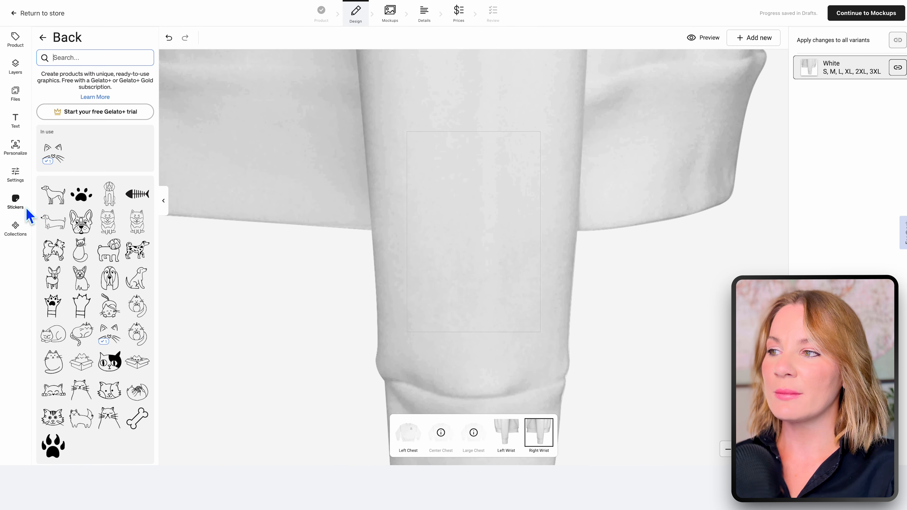
left_click(86, 256)
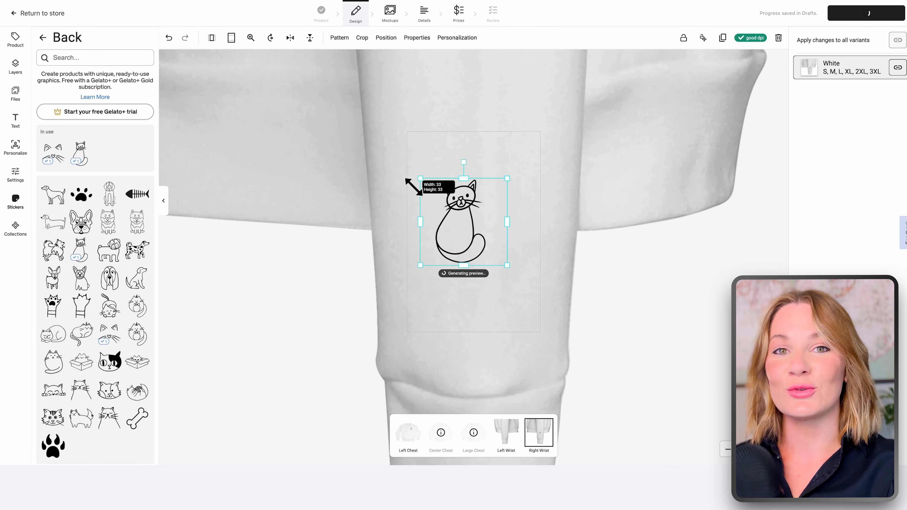
left_click_drag(504, 262, 568, 330)
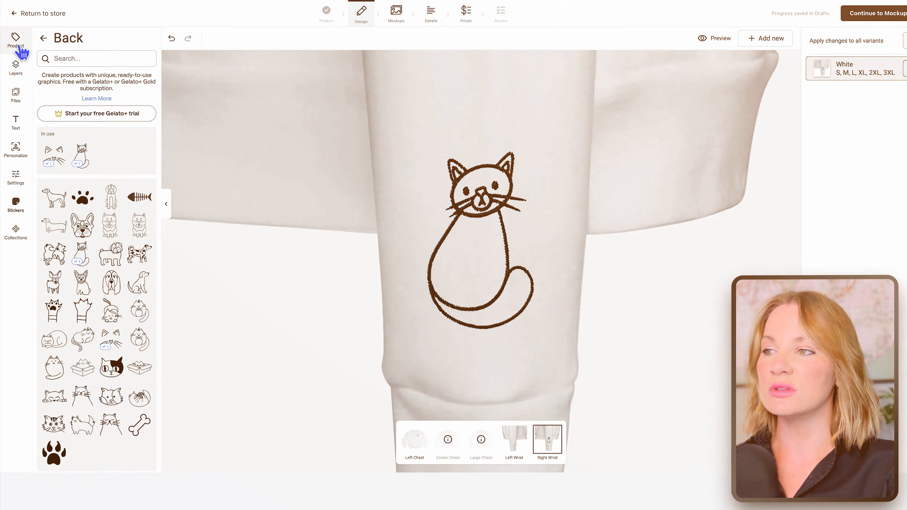
- Add the other available sweatshirt colors as variants, including Light Pink, Ash, Sand, Light Blue, Sport Grey, Military Green, Dark Heather and Red
left_click(16, 40)
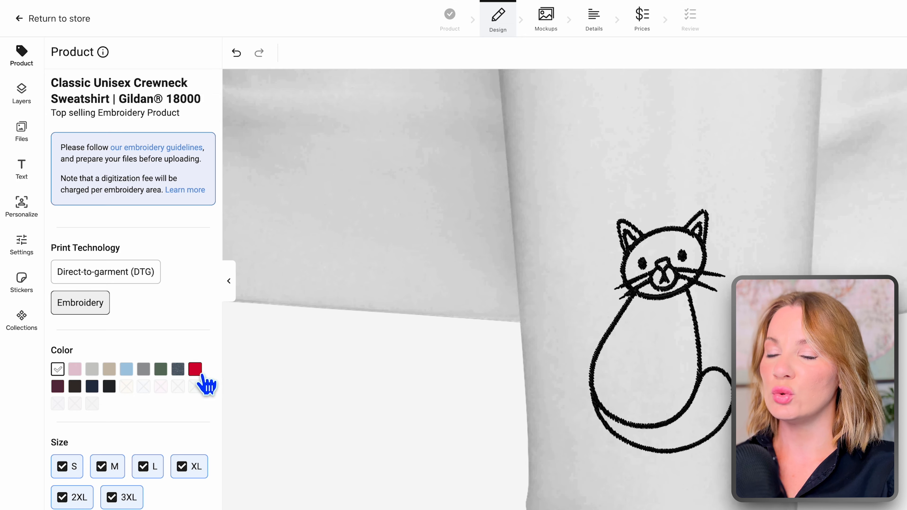
left_click(178, 369)
left_click(142, 327)
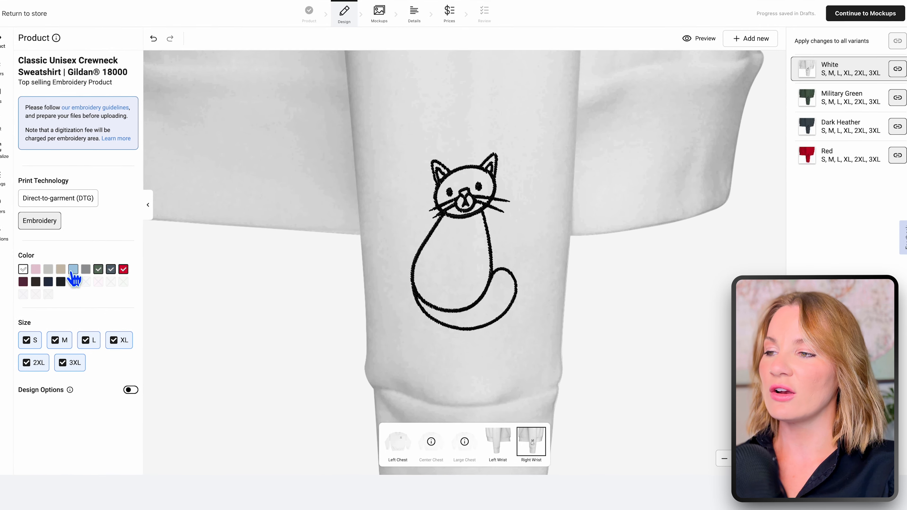
left_click(127, 276)
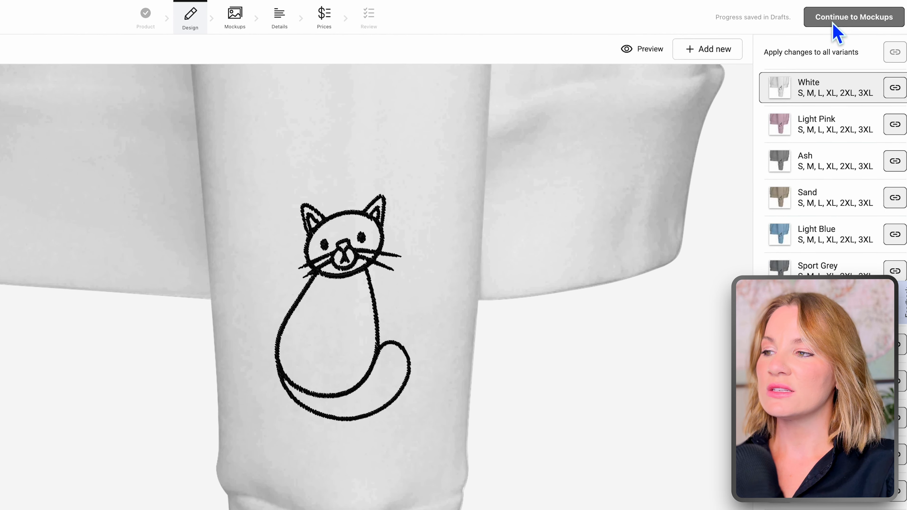
- Continue to the mockups and set the Sand - Embroidery variant as the main image
left_click(836, 21)
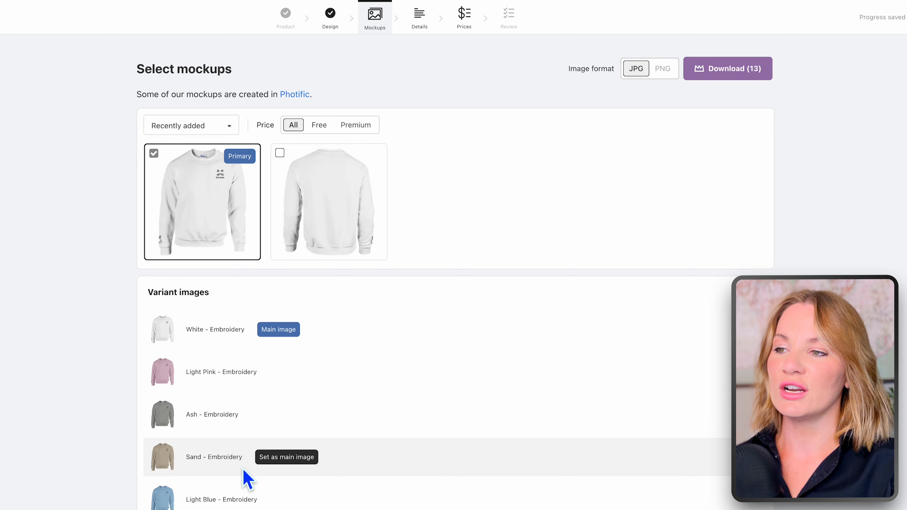
left_click(282, 461)
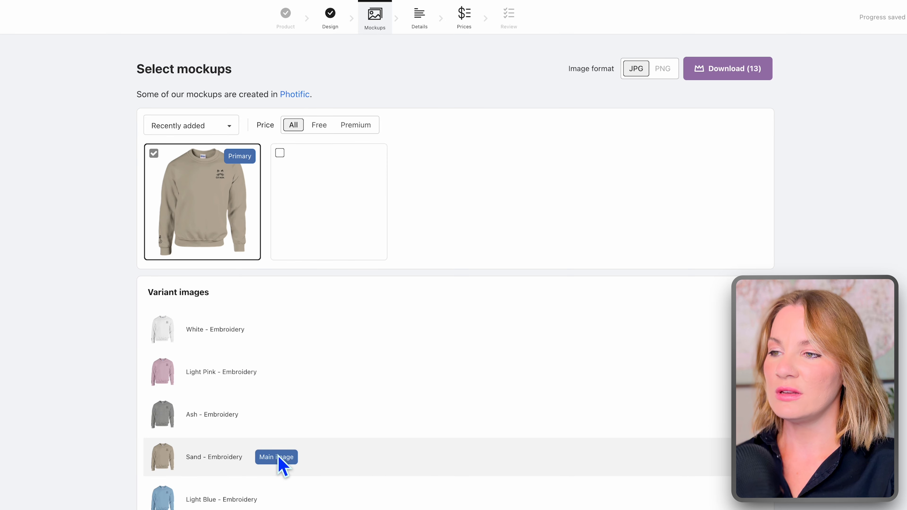
- Include the back-view mockup, make White - Embroidery the main image, and continue to the details
scroll(279, 456, "down", 1)
left_click(446, 499)
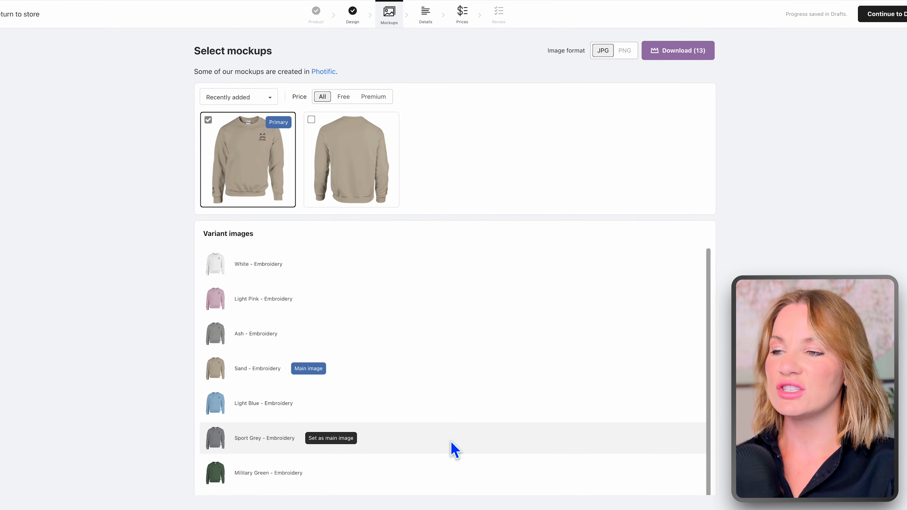
left_click(318, 244)
scroll(318, 251, "up", 1)
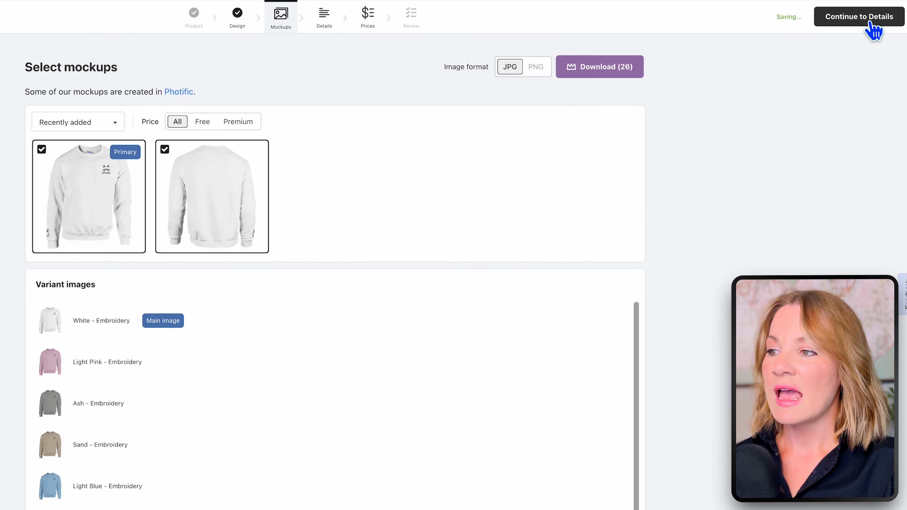
left_click(871, 22)
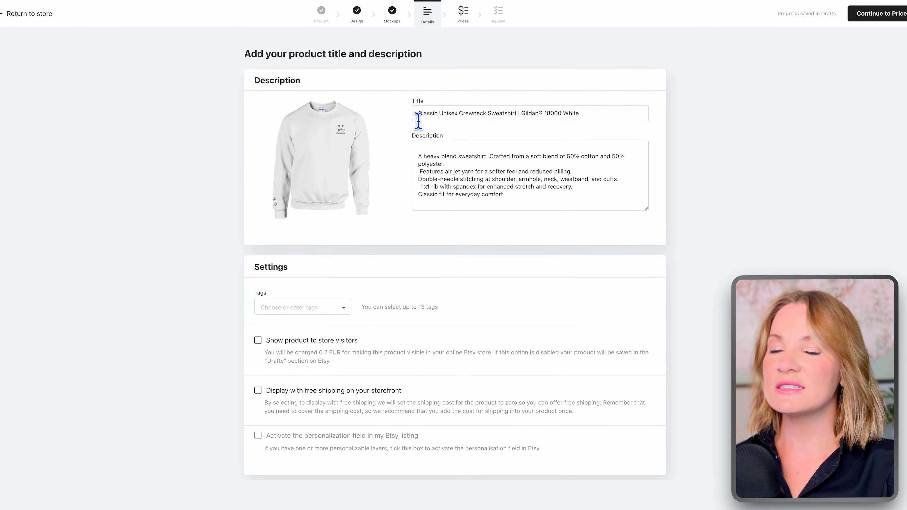
- Switch to Etsy and search for "cat mom embroidered sweater" to find comparable listings
left_click_drag(416, 133, 529, 128)
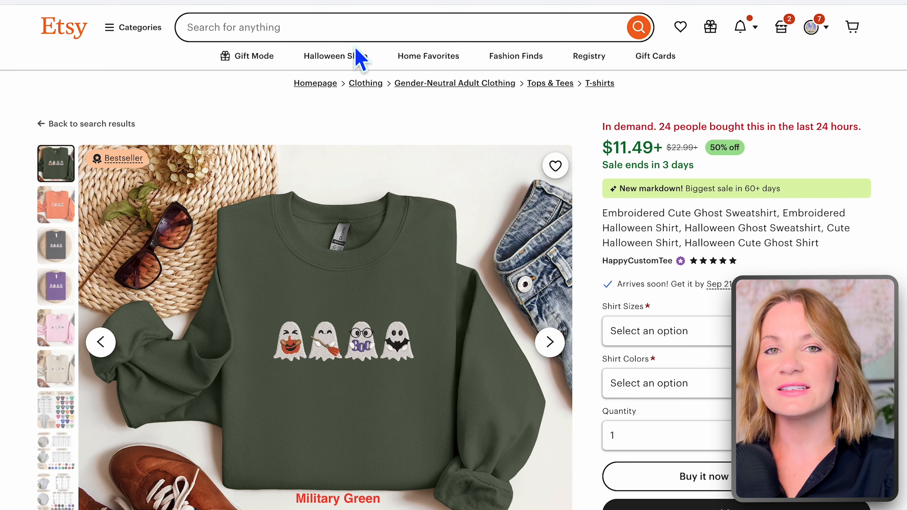
left_click(297, 36)
type("cat mom em")
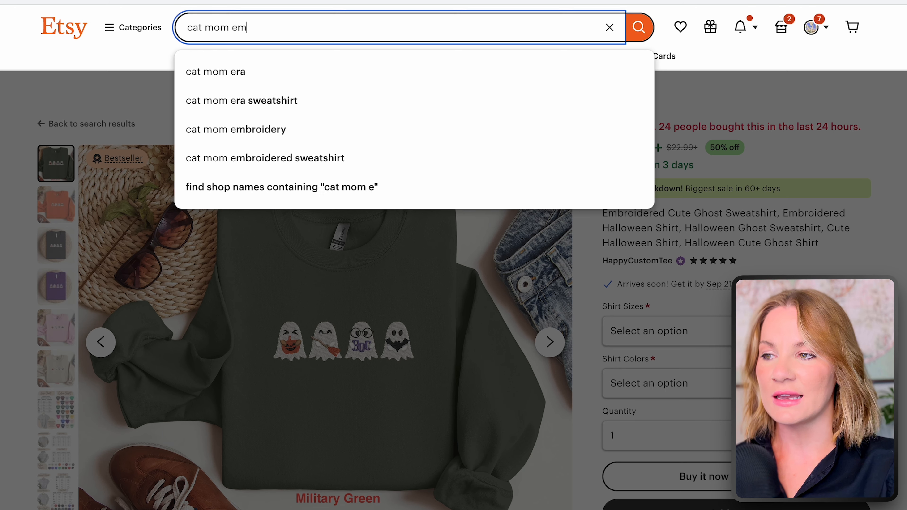
type("broidered")
type("sweater")
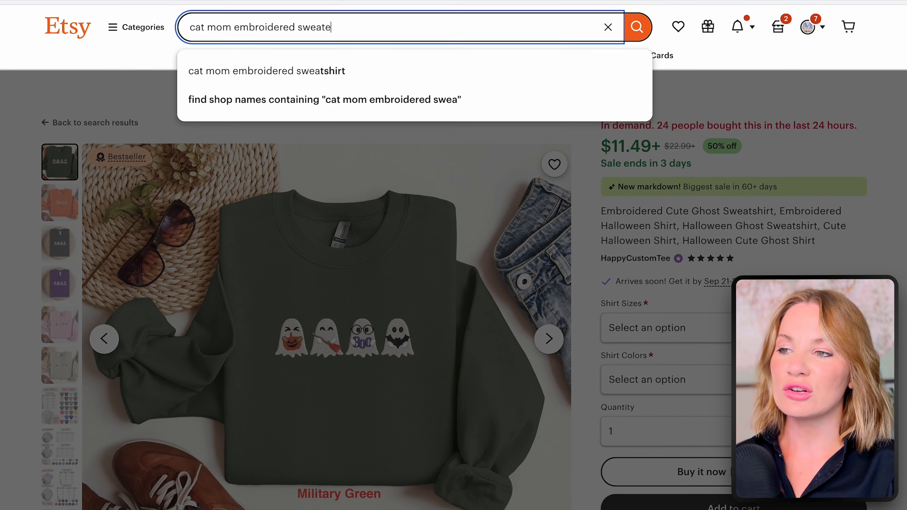
key("Return")
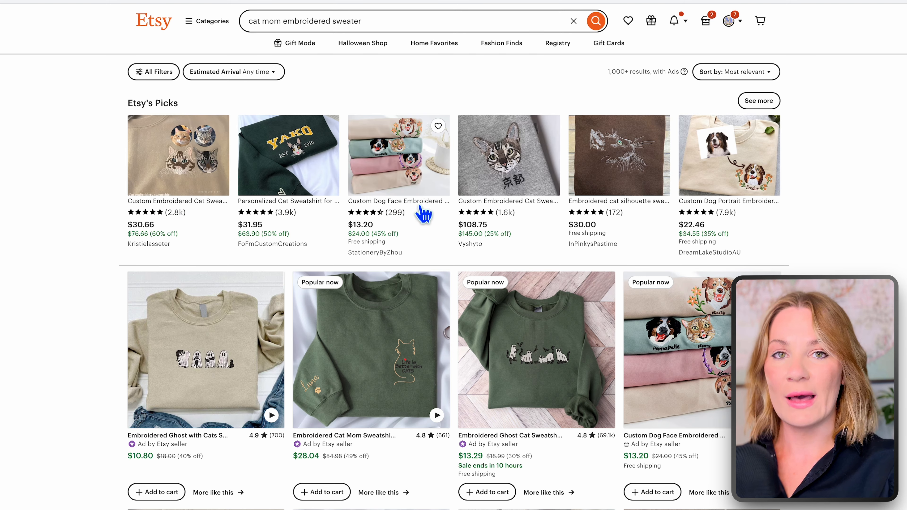
- Copy the title of the "Embroidered Cat Mom Sweatshirt" Etsy listing and paste it into the product title in Gelato
left_click_drag(561, 146, 727, 180)
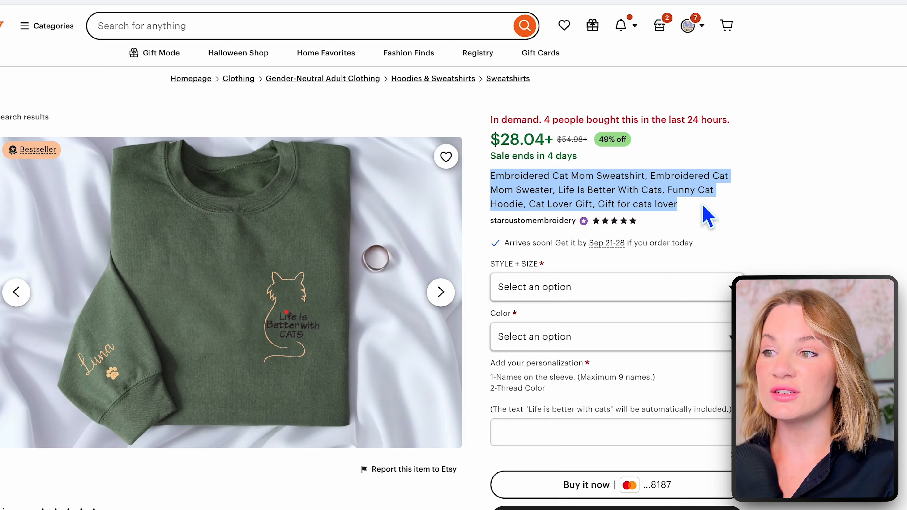
right_click(634, 185)
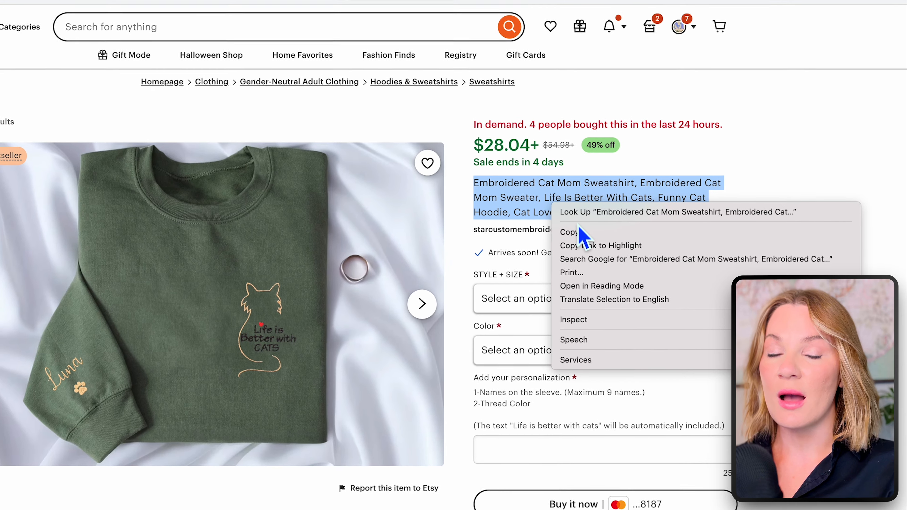
left_click(579, 232)
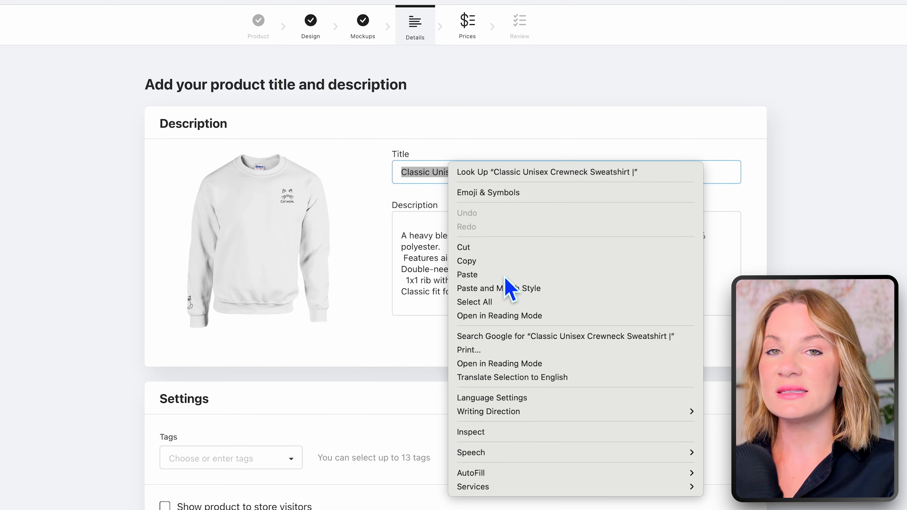
left_click(467, 275)
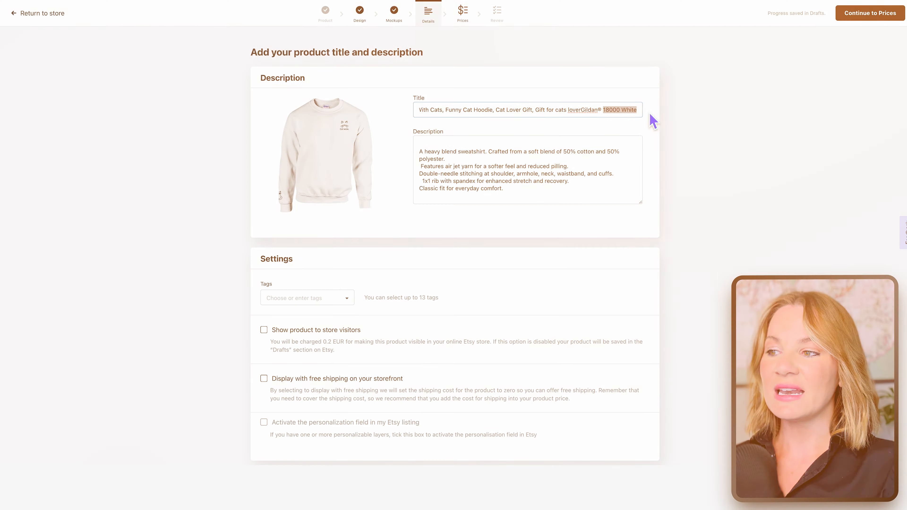
- Move the "Gildan® 18000" wording from the end of the title to its own first line in the description
left_click(641, 114)
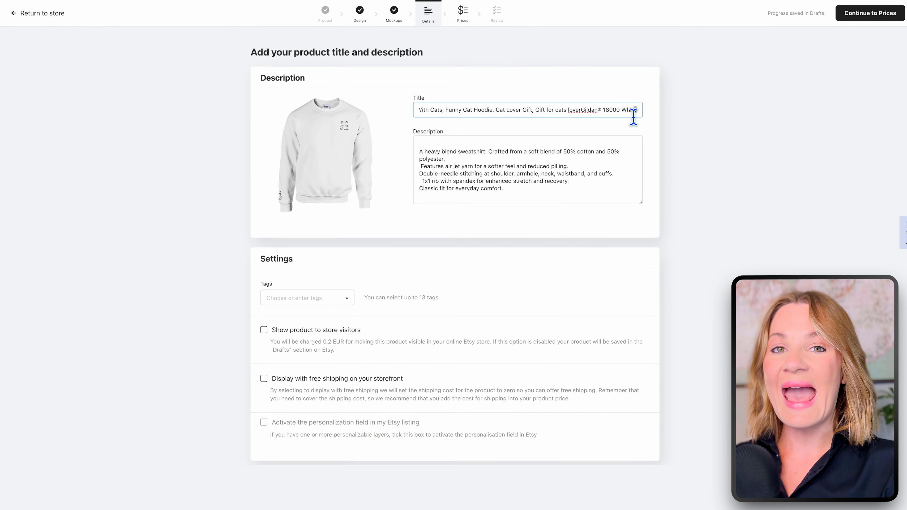
left_click_drag(633, 117, 603, 114)
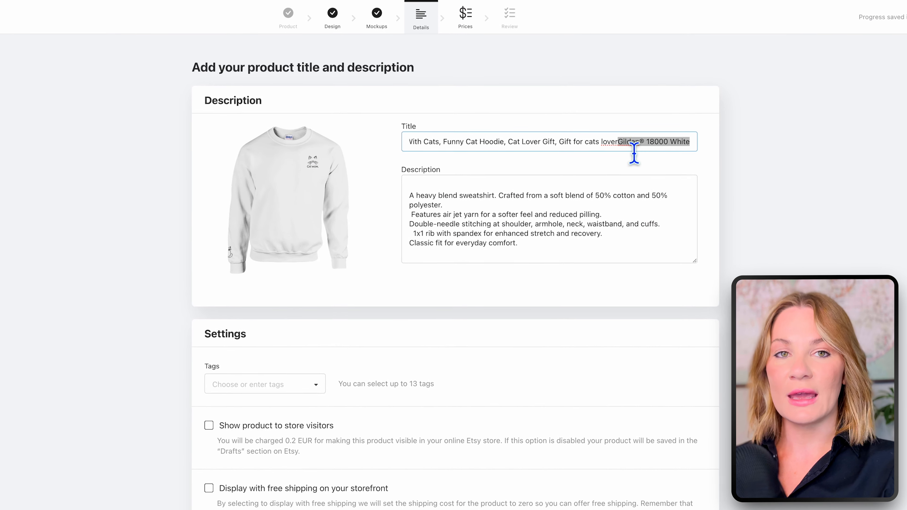
right_click(634, 148)
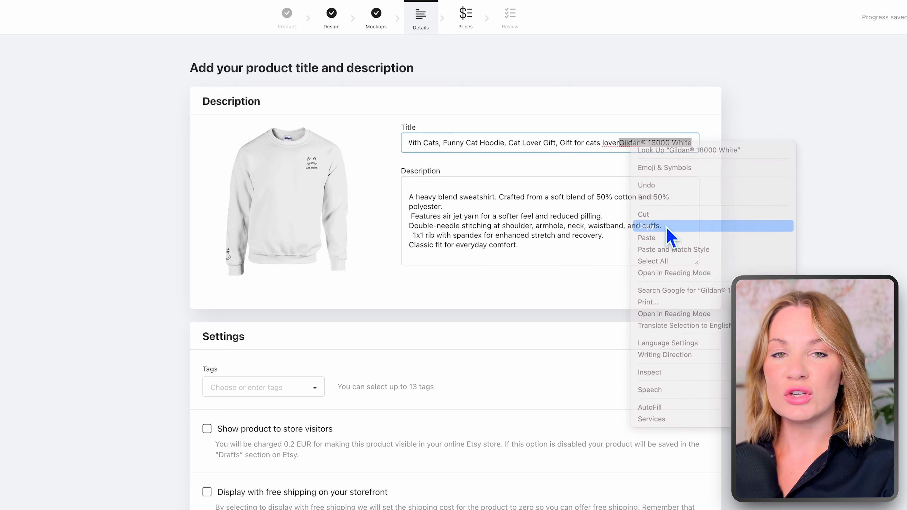
left_click(667, 227)
left_click(428, 183)
right_click(429, 183)
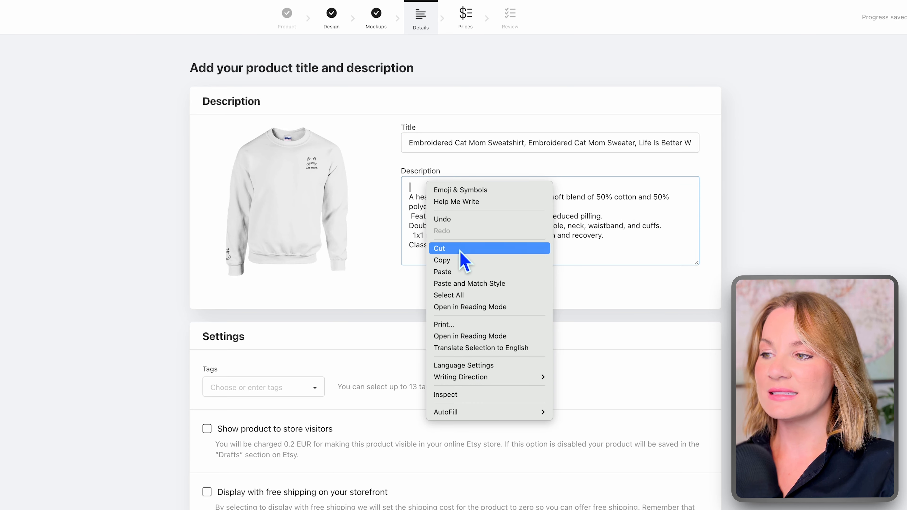
left_click(461, 273)
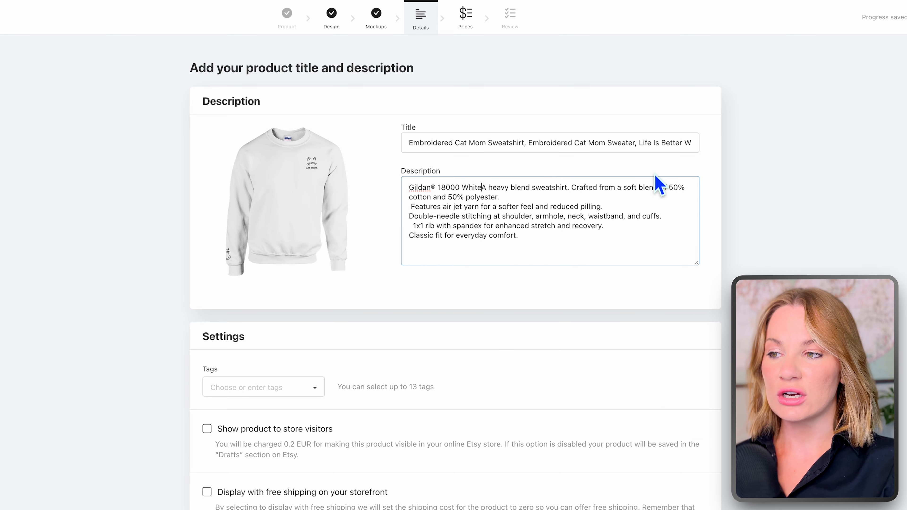
key("Return")
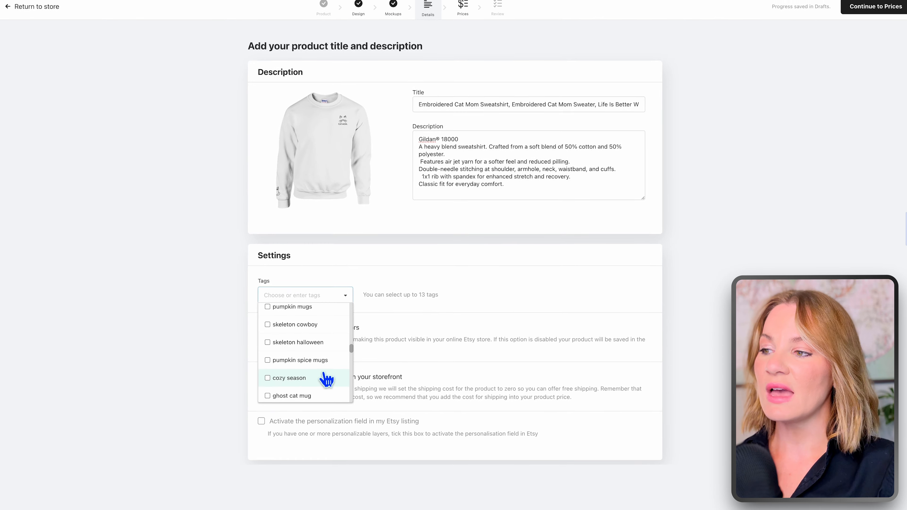
- Add the "cozy season" tag, enable free shipping on the storefront, and continue to the prices
left_click(319, 375)
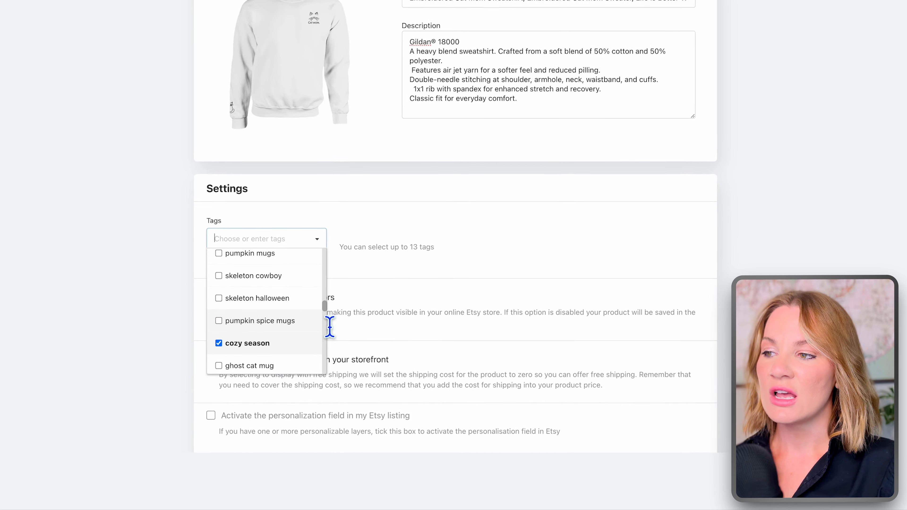
left_click(211, 359)
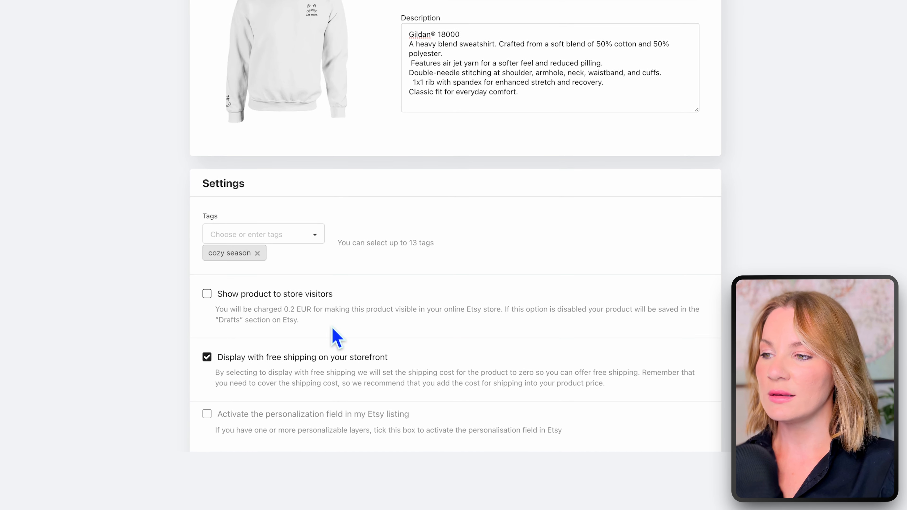
left_click(868, 14)
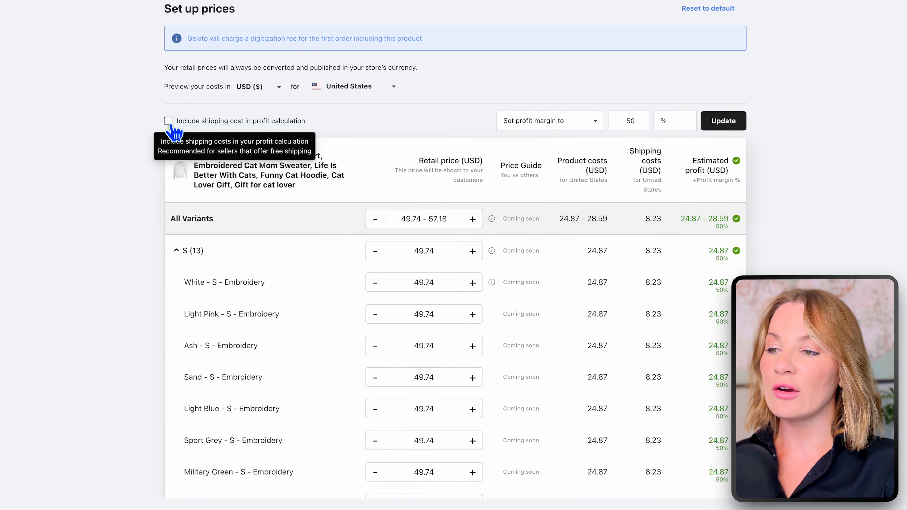
- Include shipping cost in the profit calculation and check the size prices of the competing cat mom listing on Etsy
left_click(217, 144)
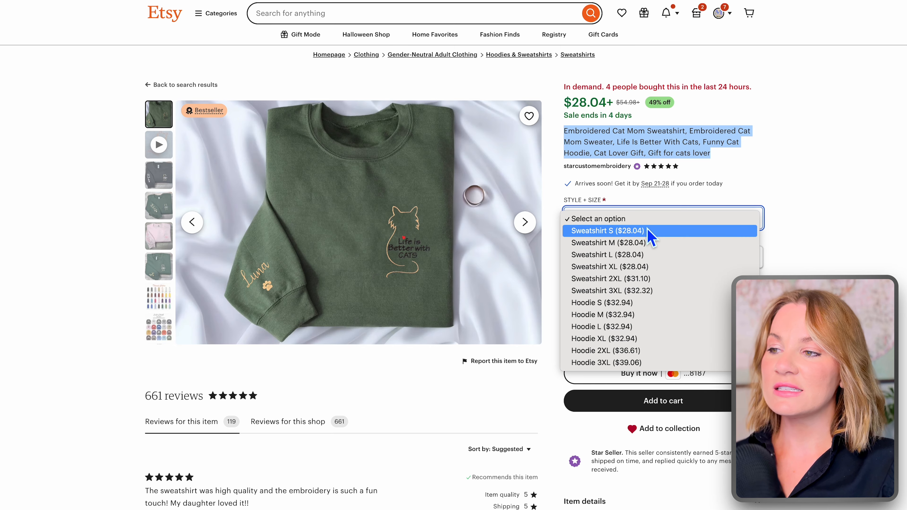
left_click(658, 261)
left_click(654, 263)
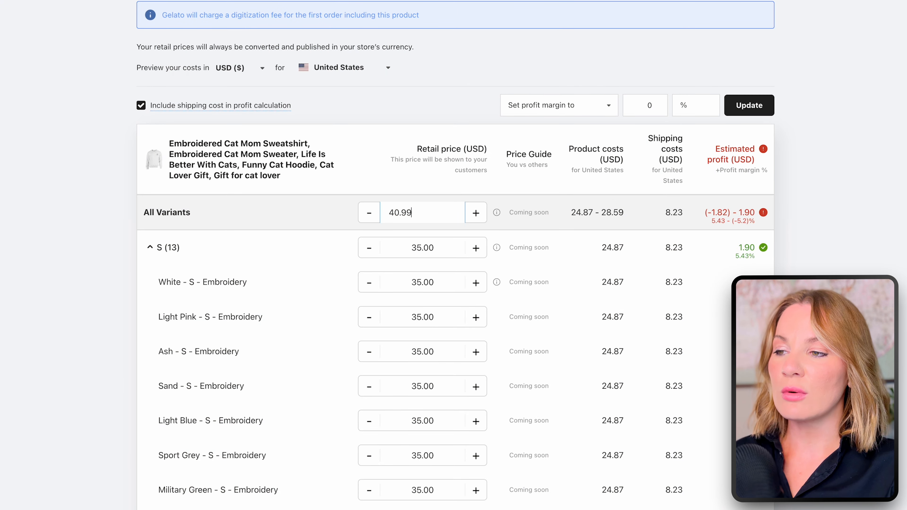
- Set the retail price of all variants to 40.99 USD and continue to the review
key("Return")
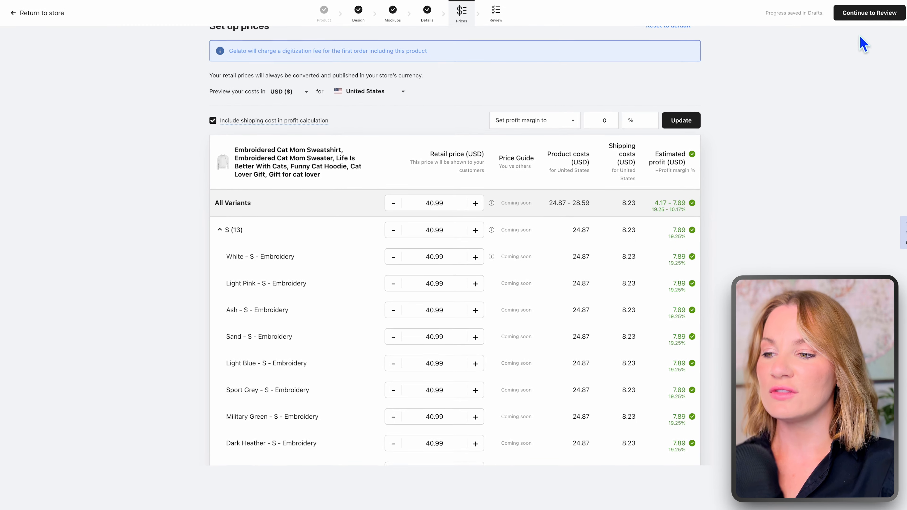
left_click(881, 7)
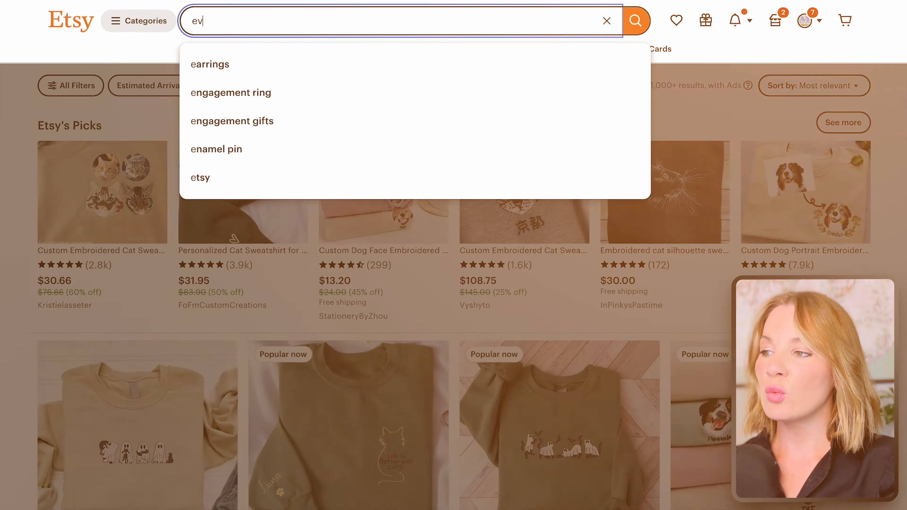
- Search Etsy for "everyday mom sweaters" and browse the results for design ideas, picking the red floral mama sweatshirt
type("r")
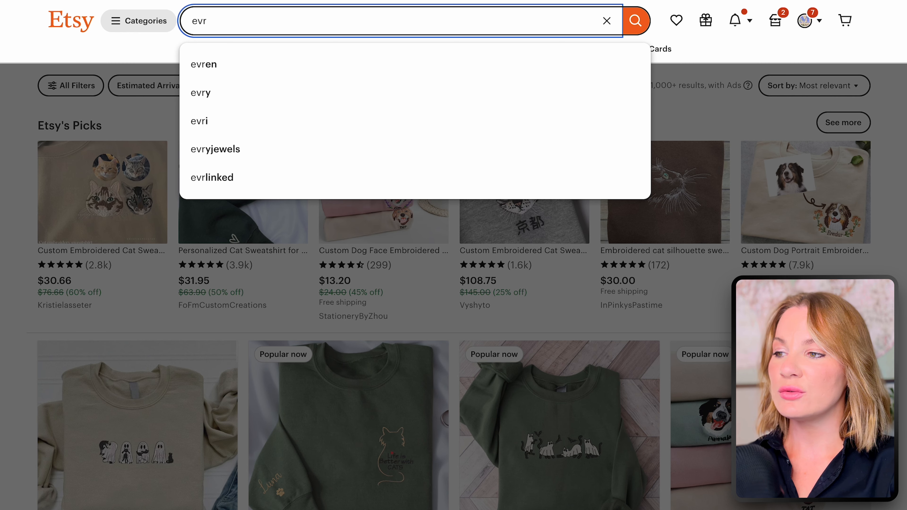
type("yd")
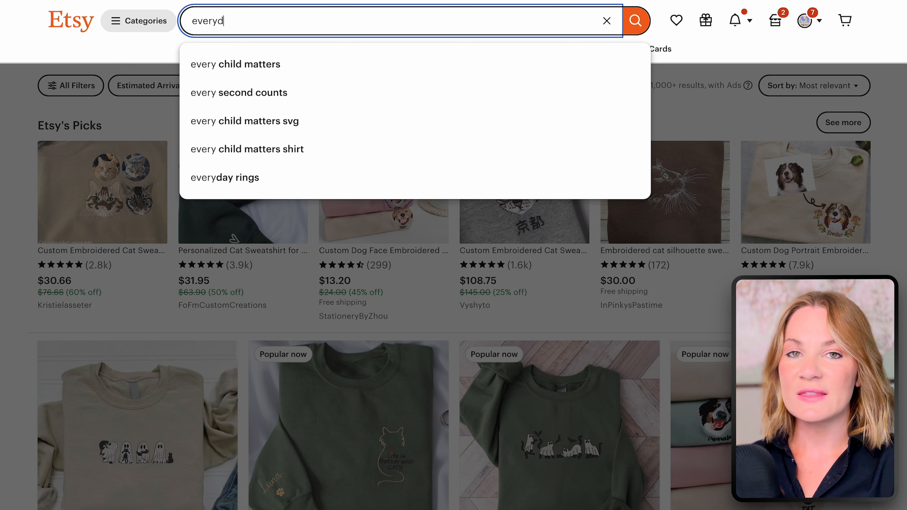
type("ay mom")
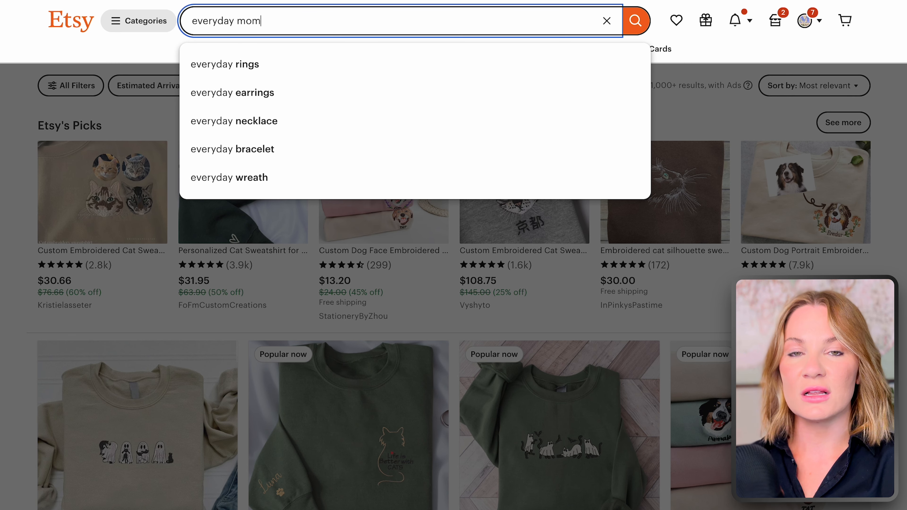
type(" sweaters")
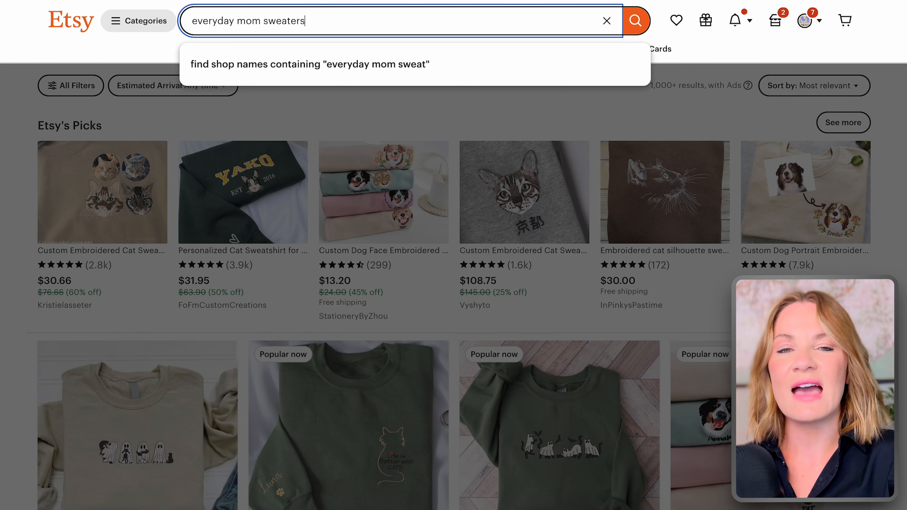
key("Return")
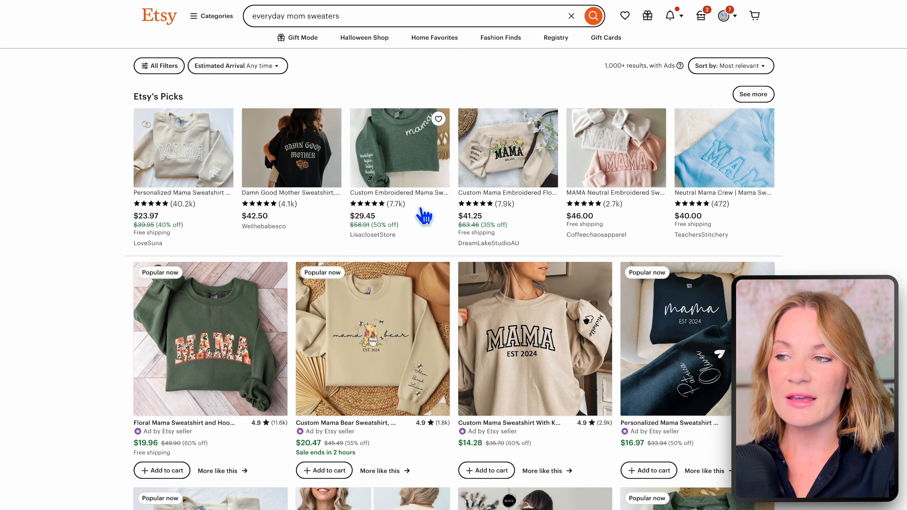
scroll(587, 348, "down", 15)
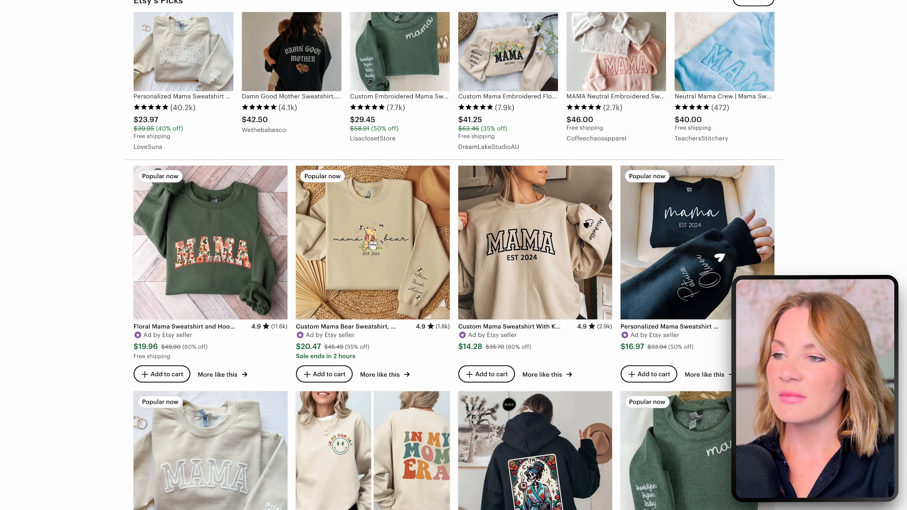
scroll(454, 255, "down", 10)
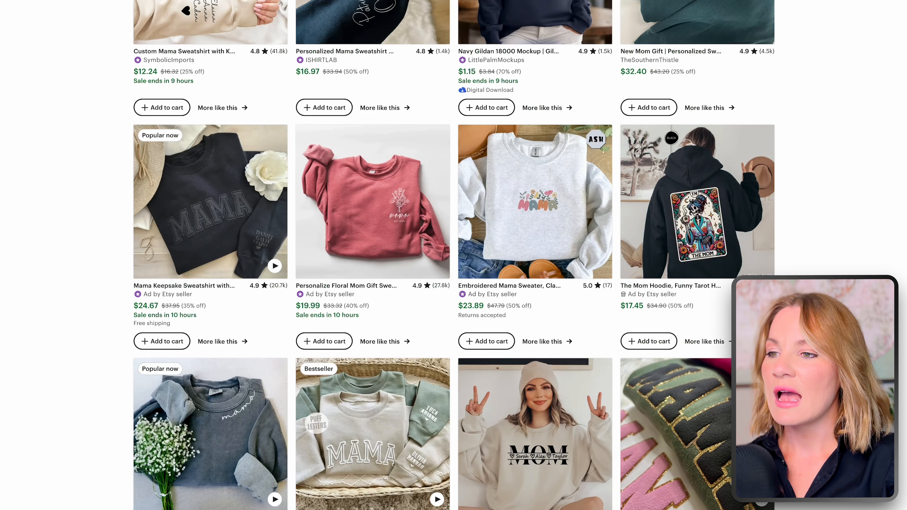
left_click(372, 259)
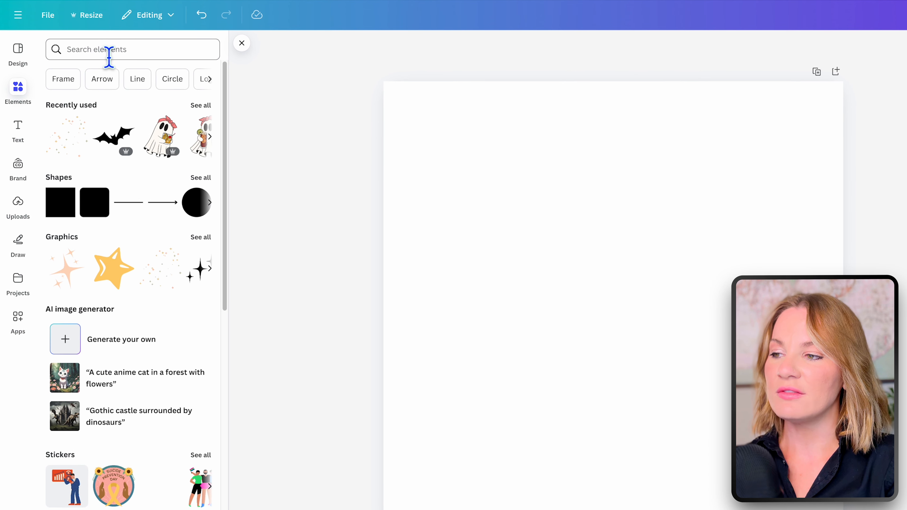
- Search the elements library for "floral" and show all matching graphics
left_click(109, 57)
type("floral")
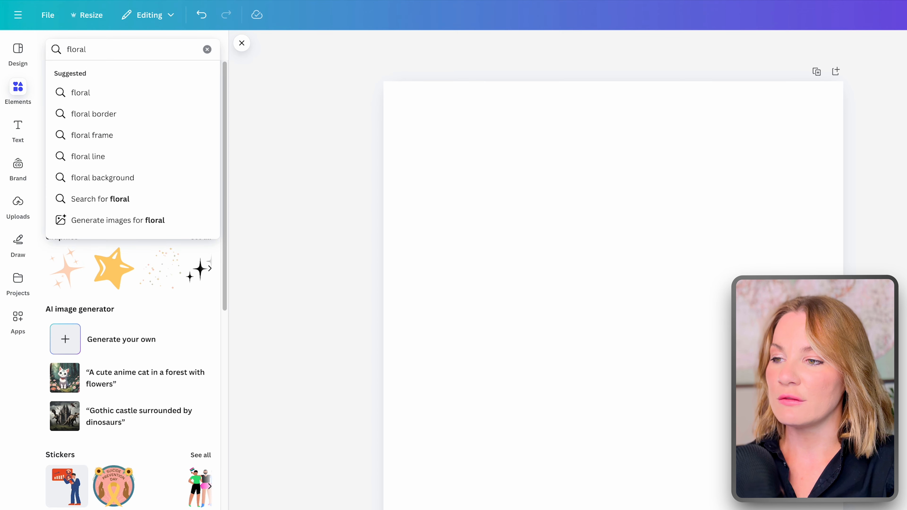
key("Return")
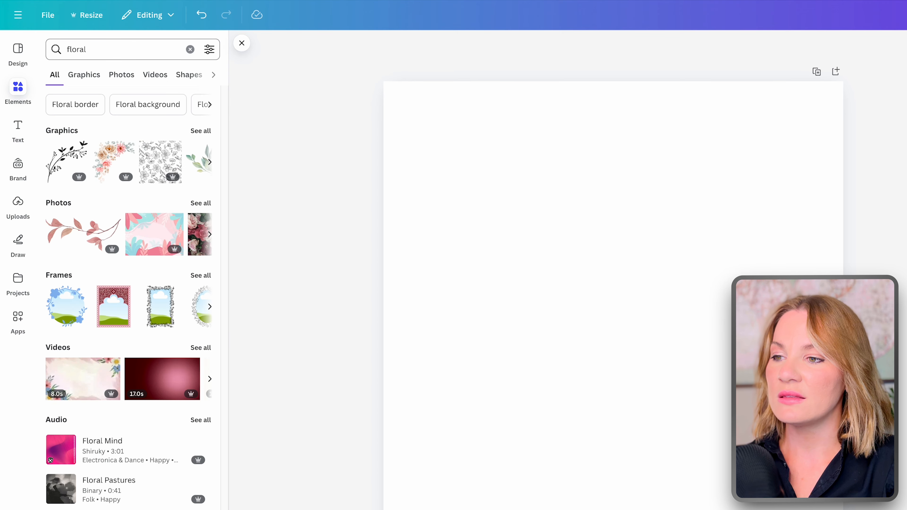
left_click(201, 131)
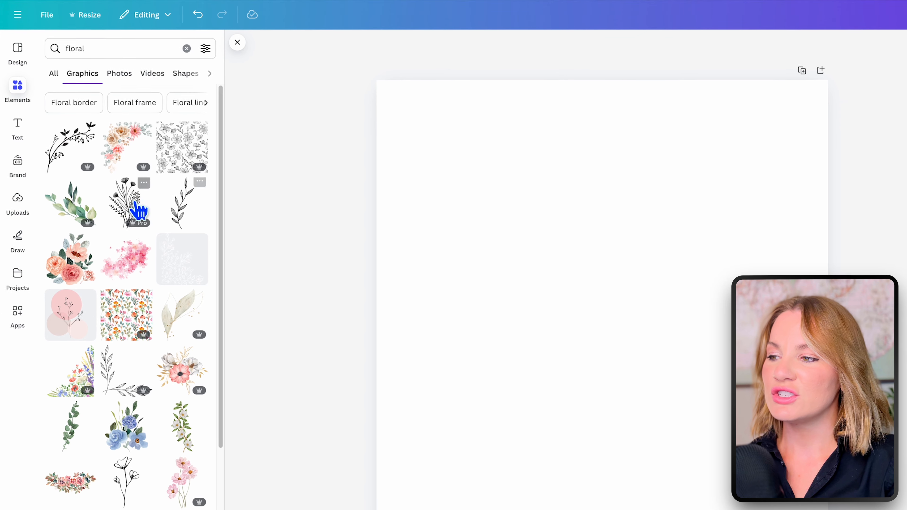
- Place the black line-art wildflower bouquet centered at the upper edge of the page and recolor it pale pink
left_click(147, 214)
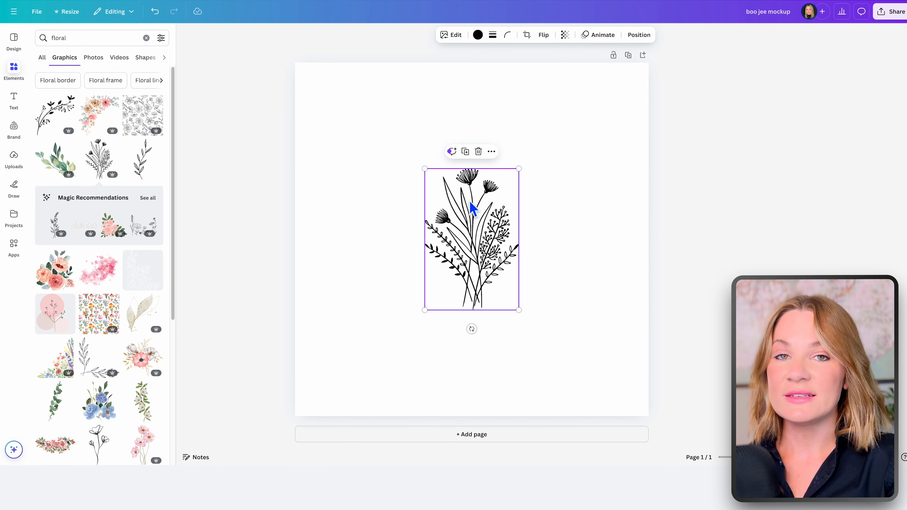
left_click_drag(473, 208, 474, 103)
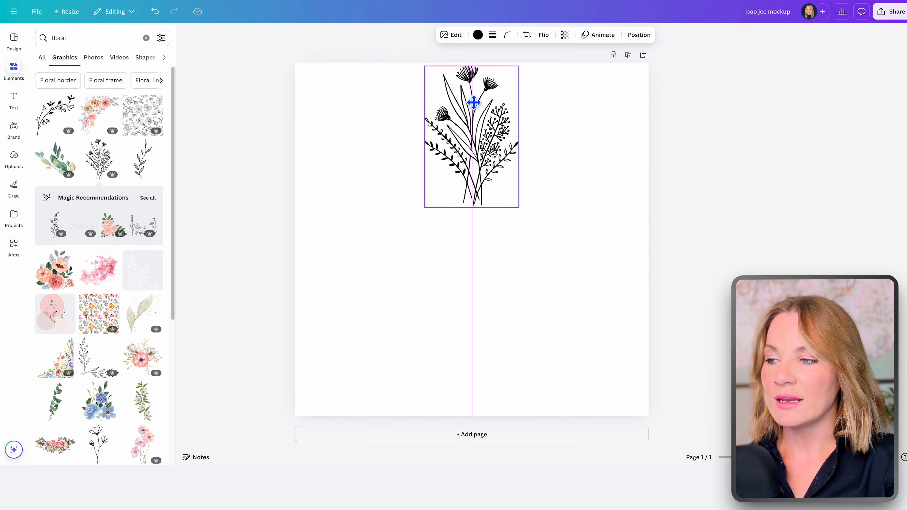
left_click(478, 35)
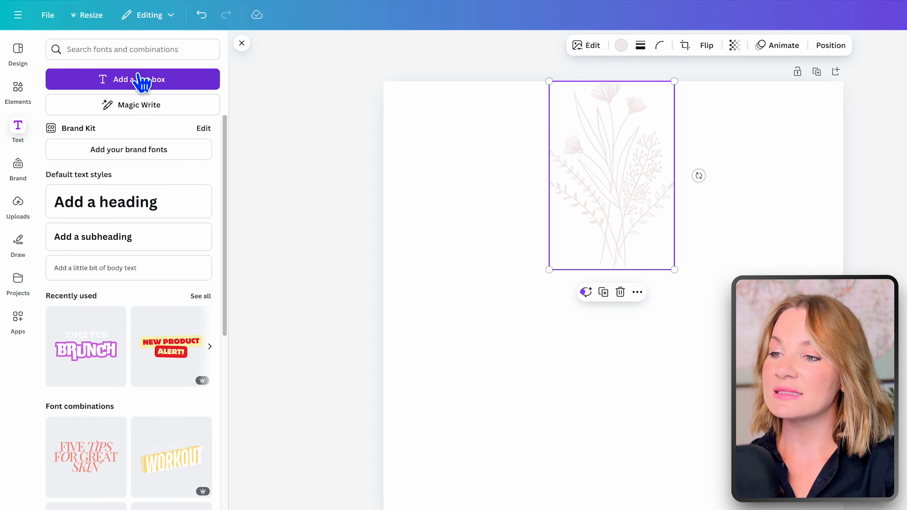
- Add the text "mama" over the bouquet's stems in the Brittany font and enlarge it to a font size above 200
left_click(141, 79)
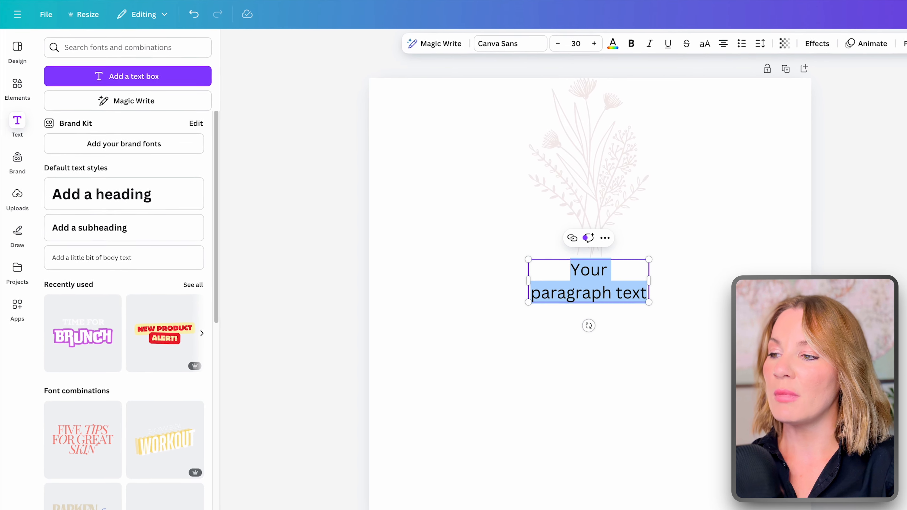
type("mama")
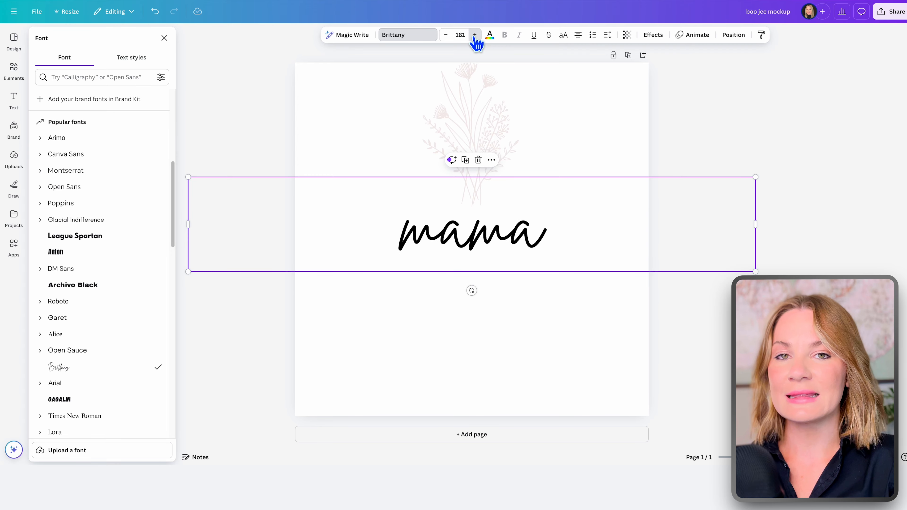
left_click(475, 35)
left_click(475, 35)
left_click(475, 35)
left_click(475, 34)
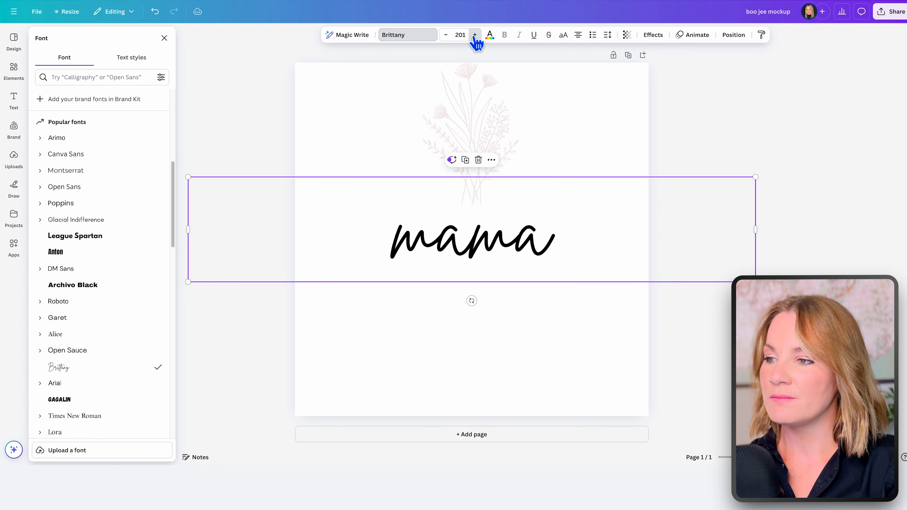
left_click(475, 35)
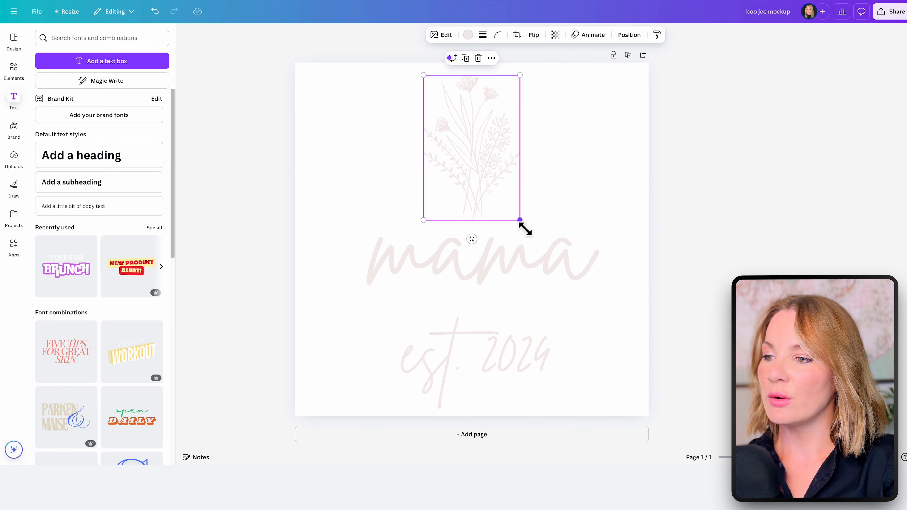